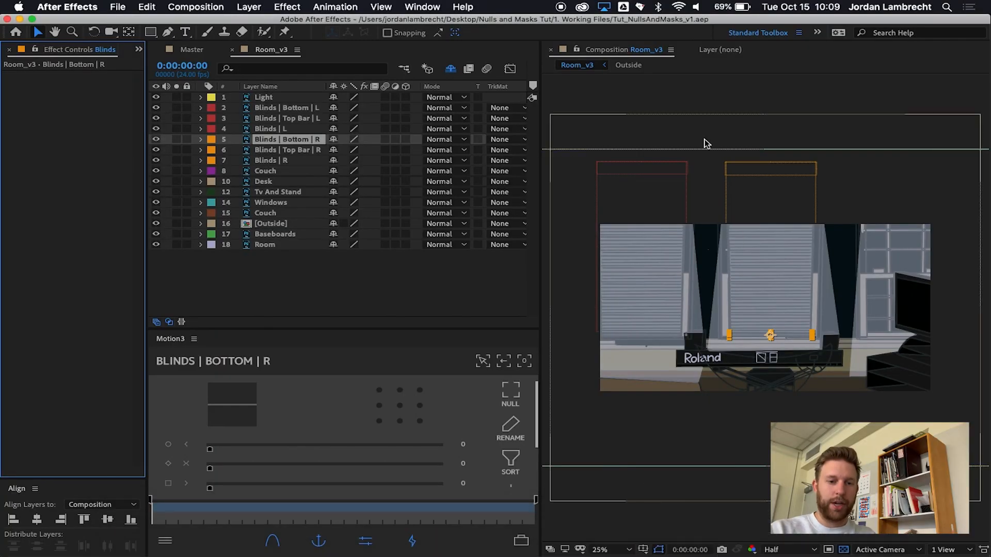
# Parent the Light layer to the Room layer.
pyautogui.click(703, 116)
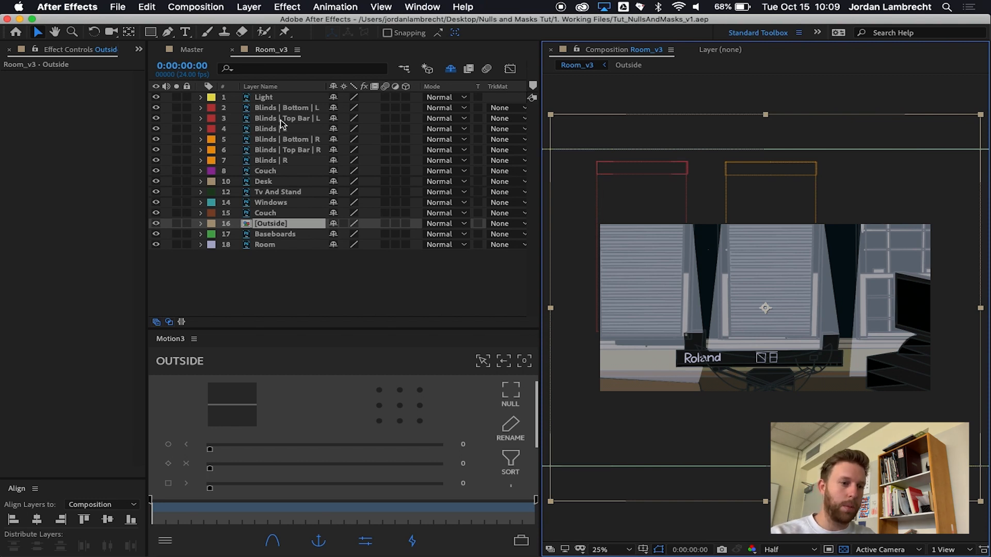
pyautogui.click(279, 97)
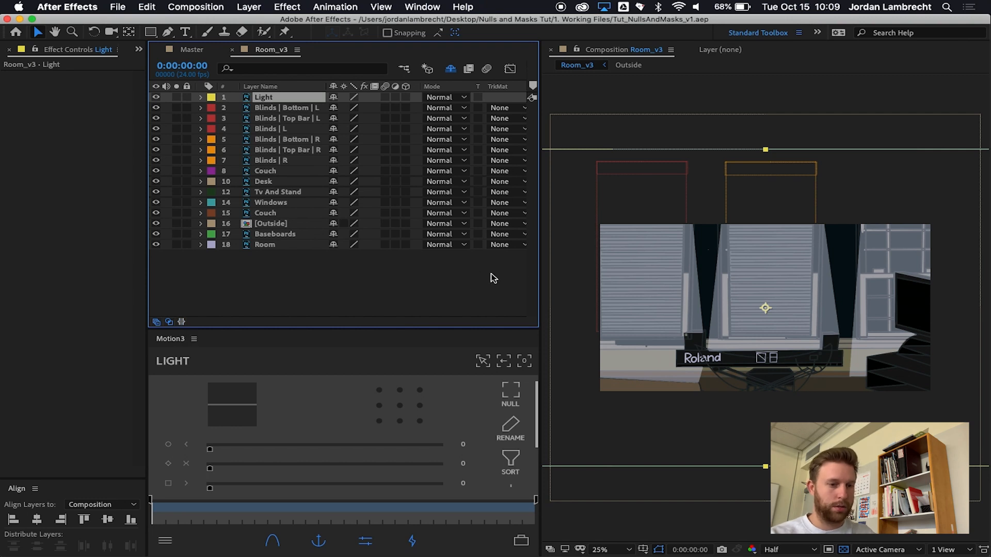
pyautogui.press('`')
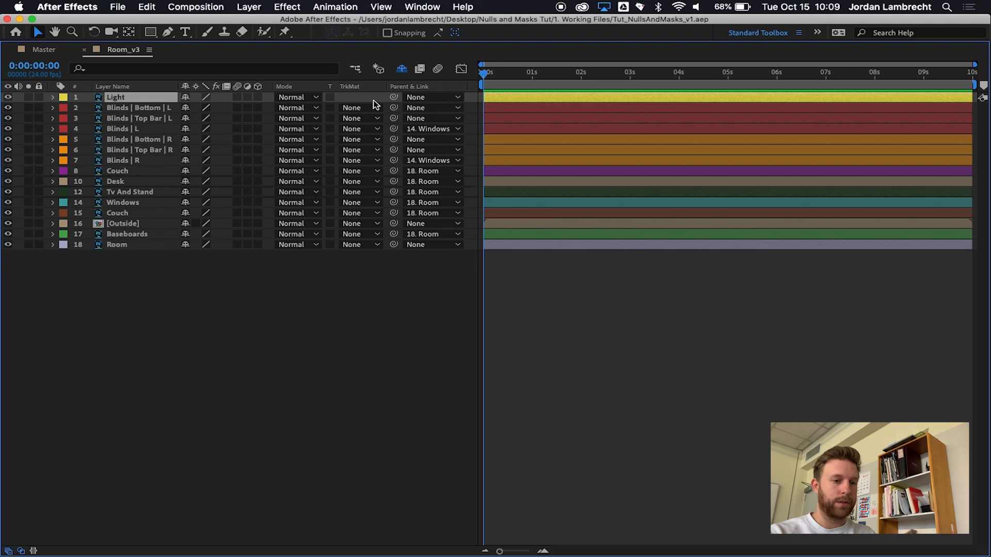
pyautogui.moveTo(394, 97); pyautogui.dragTo(184, 244)
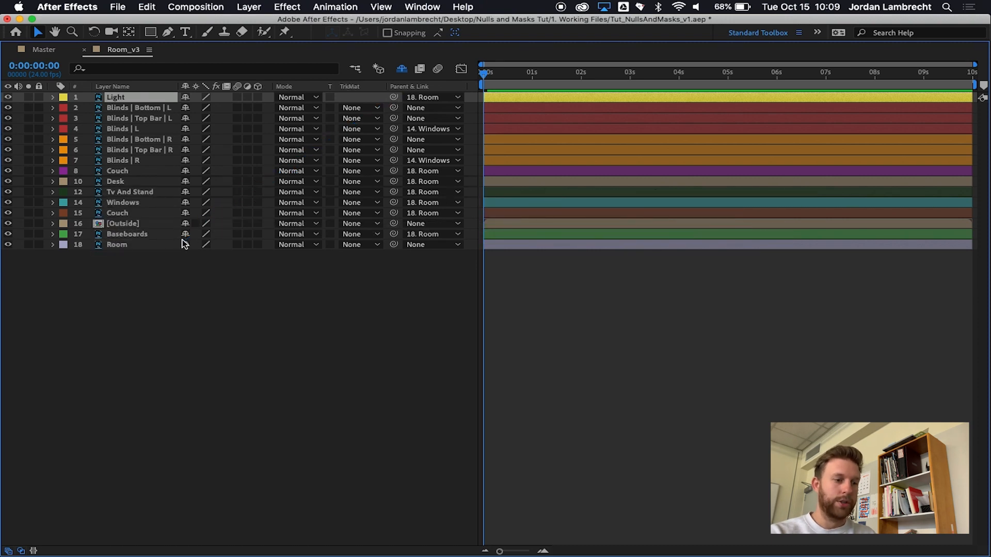
# Review the parent links of the left blinds layers and the Windows layer.
pyautogui.click(143, 130)
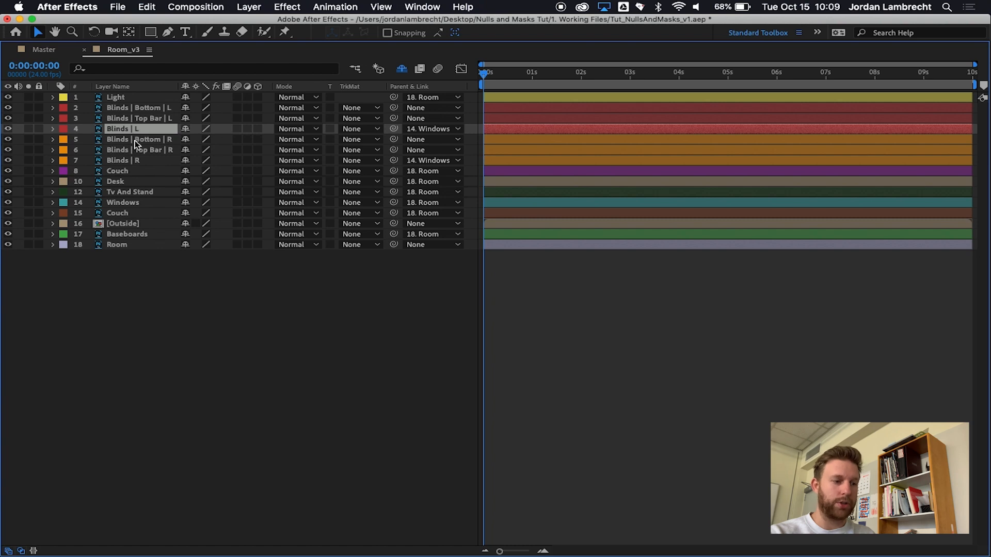
pyautogui.click(146, 202)
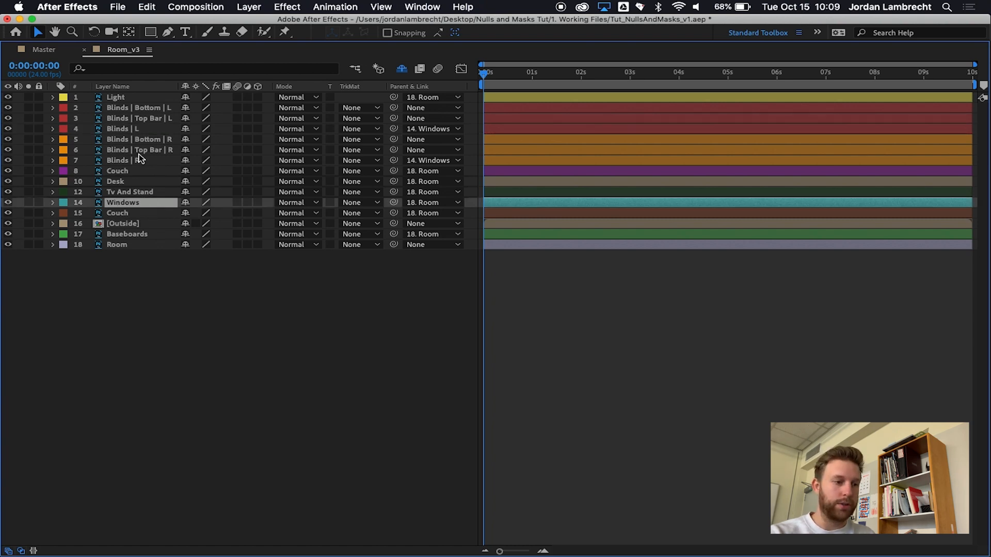
pyautogui.click(138, 108)
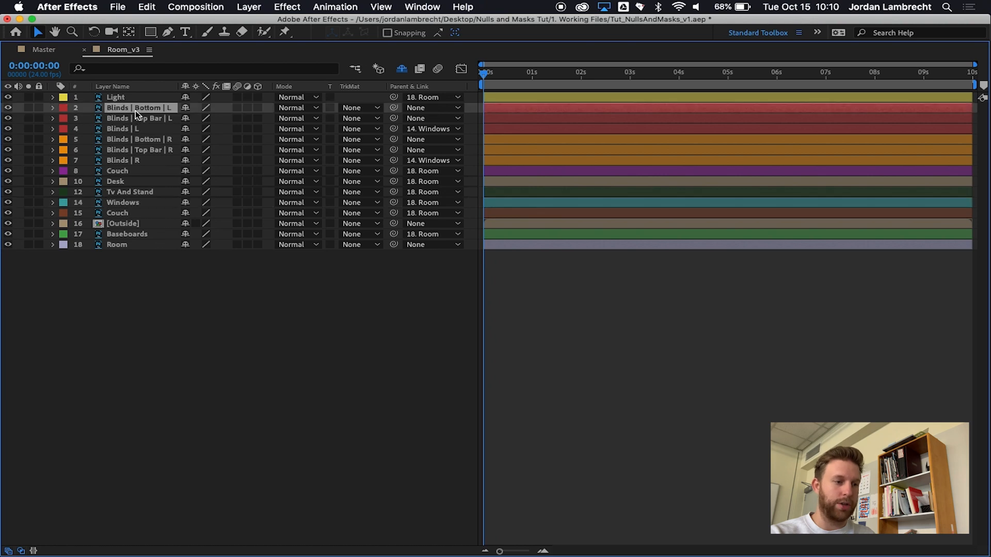
pyautogui.click(138, 120)
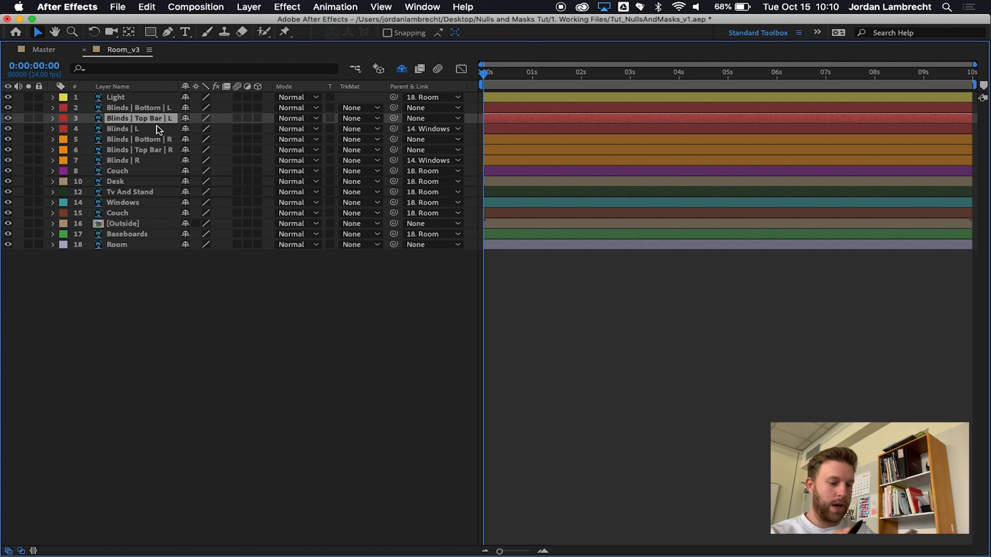
pyautogui.press('`')
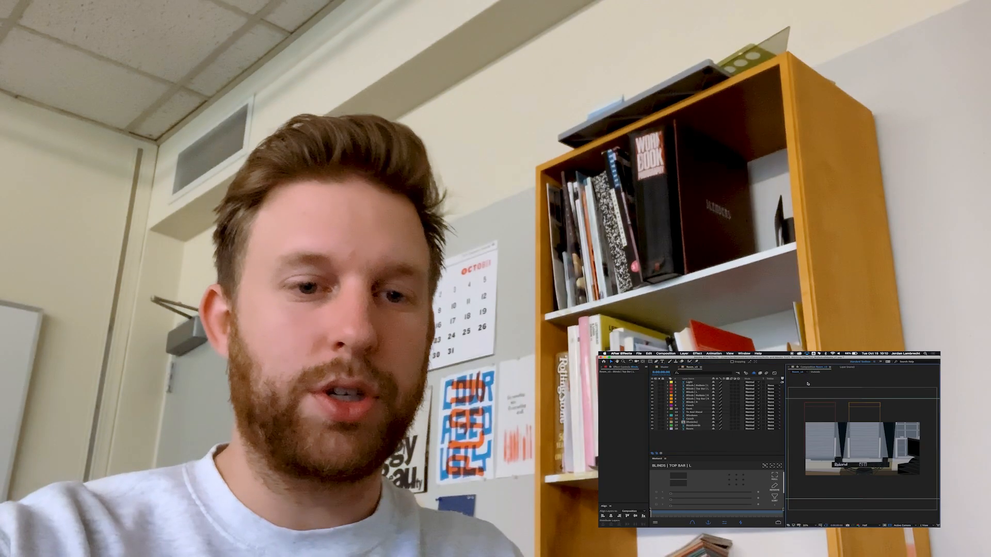
pyautogui.click(807, 384)
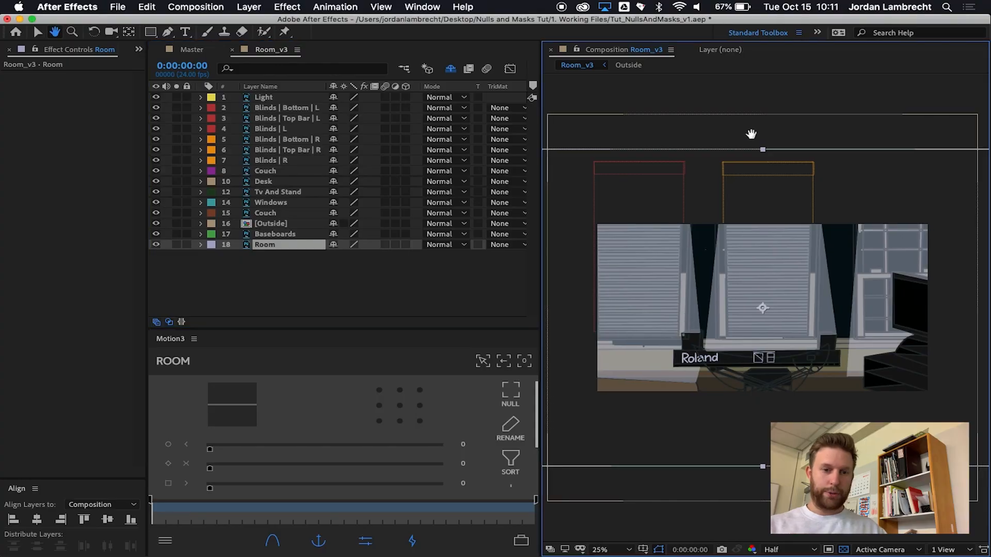
pyautogui.moveTo(752, 137)
pyautogui.mouseDown()
pyautogui.moveTo(747, 128)
pyautogui.moveTo(781, 128)
pyautogui.moveTo(754, 146)
pyautogui.moveTo(763, 148)
pyautogui.mouseUp()
# Hide the Mode and TrkMat columns of the Room_v3 timeline so that the Parent & Link column shows.
pyautogui.click(319, 297)
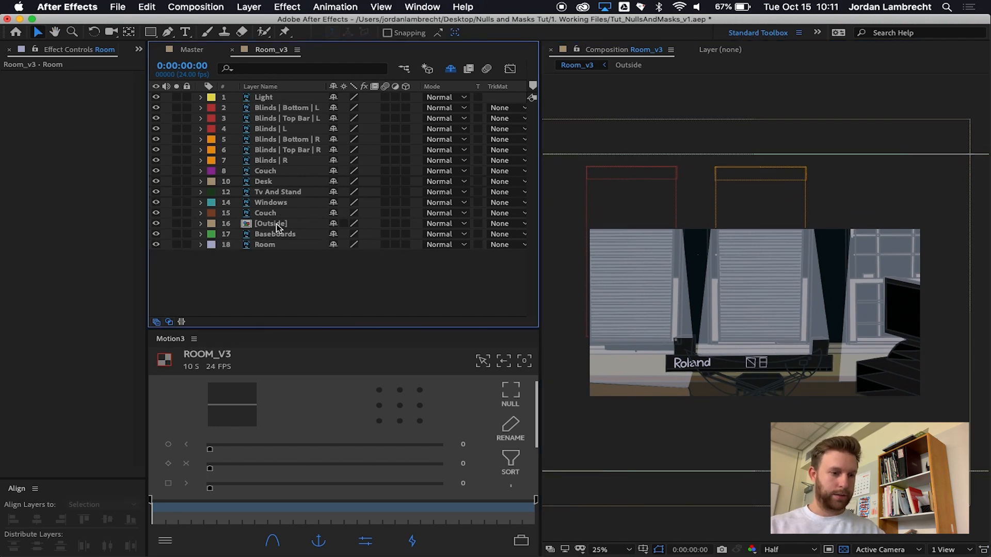
pyautogui.click(267, 245)
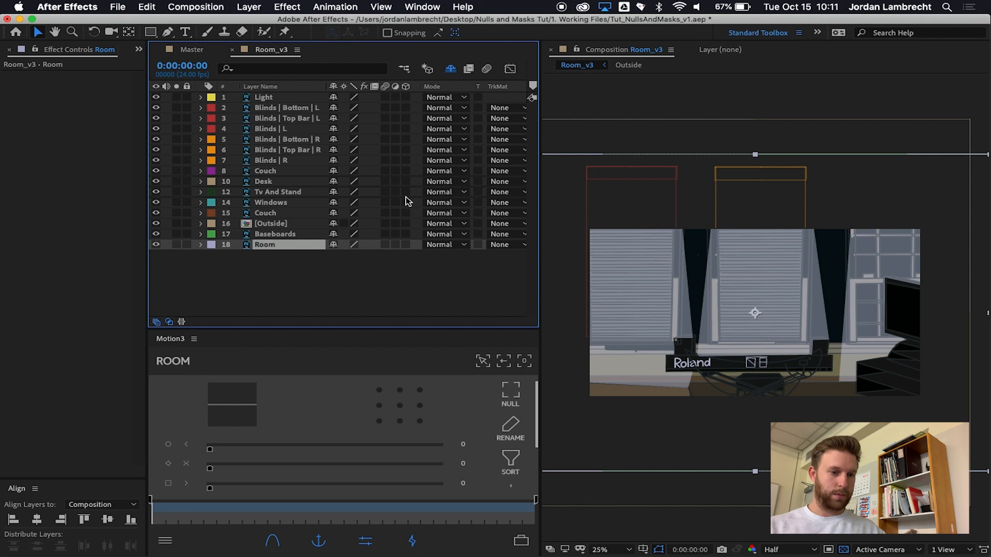
pyautogui.click(169, 322)
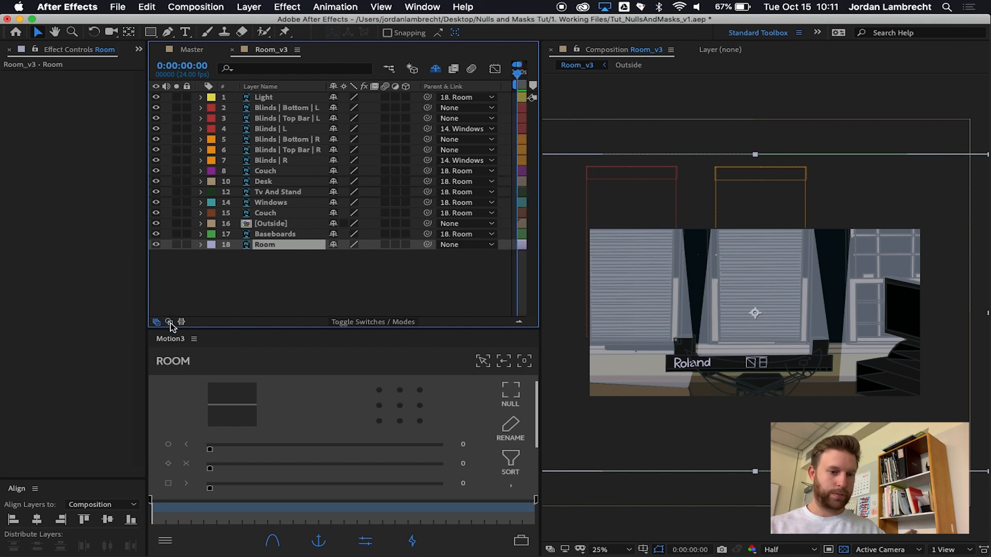
# Create a Motion3 null parented to Room, Outside, Blinds | Top Bar | R and Blinds | Bottom | R, and remove that null.
pyautogui.keyDown('super'); pyautogui.click(271, 225); pyautogui.keyUp('super')
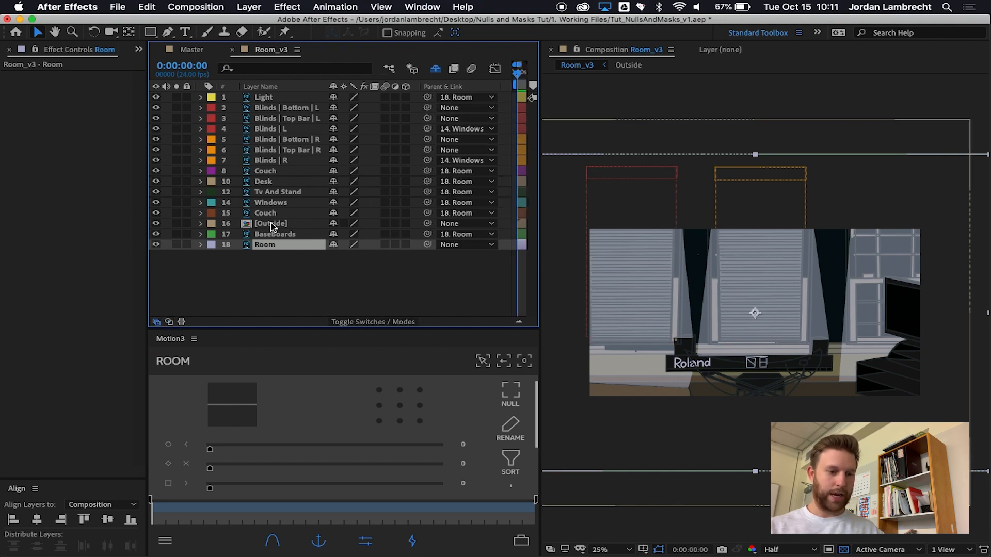
pyautogui.keyDown('super'); pyautogui.click(287, 151); pyautogui.keyUp('super')
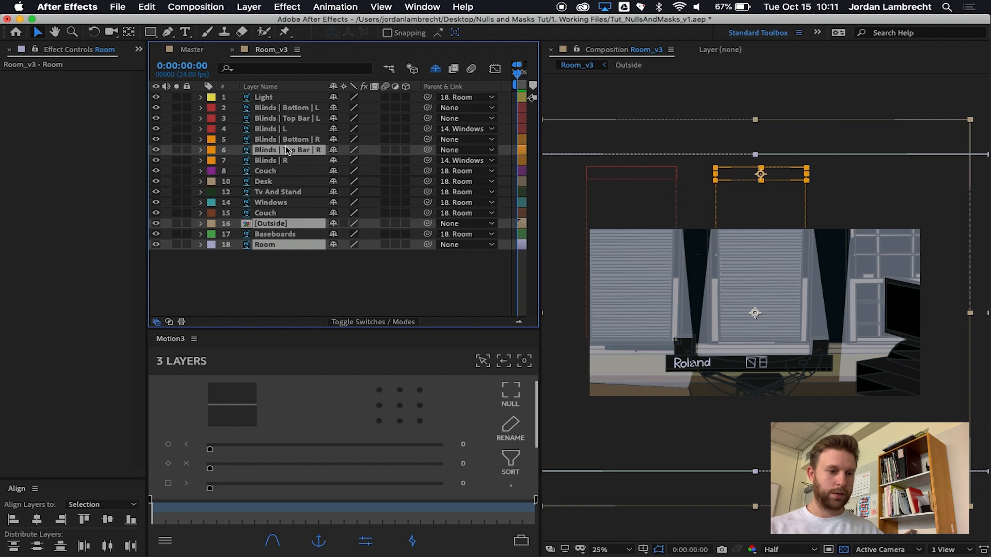
pyautogui.keyDown('super'); pyautogui.click(284, 141); pyautogui.keyUp('super')
pyautogui.keyDown('super'); pyautogui.click(282, 119); pyautogui.keyUp('super')
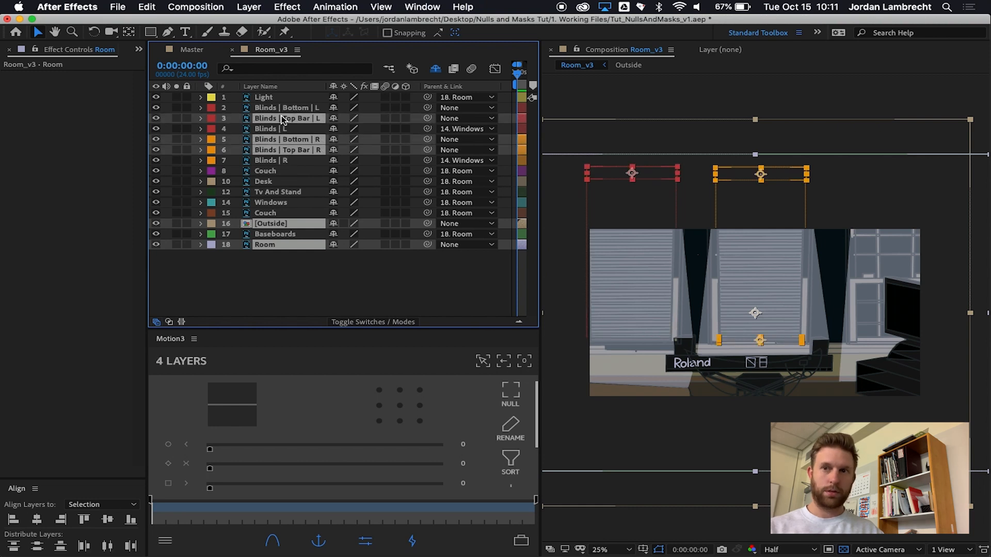
pyautogui.keyDown('super'); pyautogui.click(282, 114); pyautogui.keyUp('super')
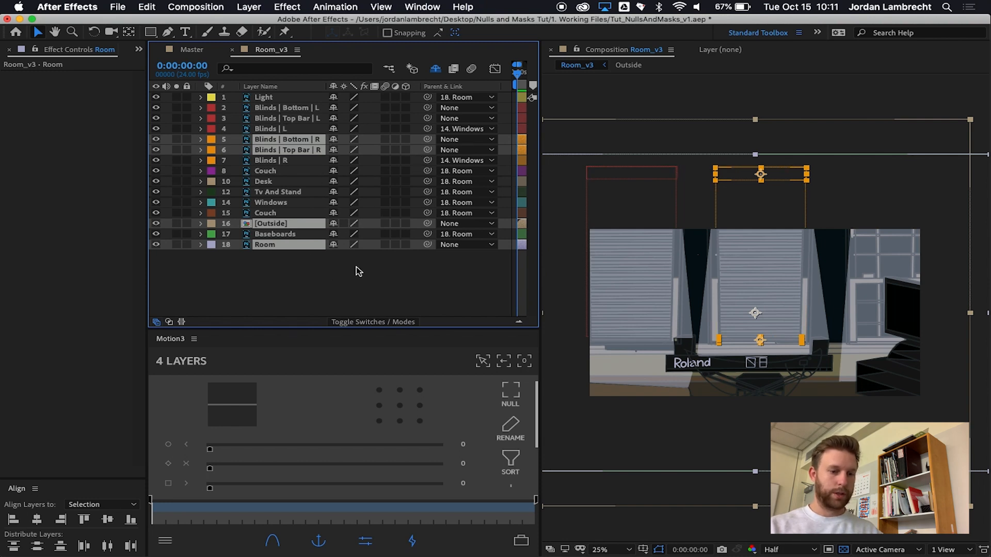
pyautogui.click(511, 395)
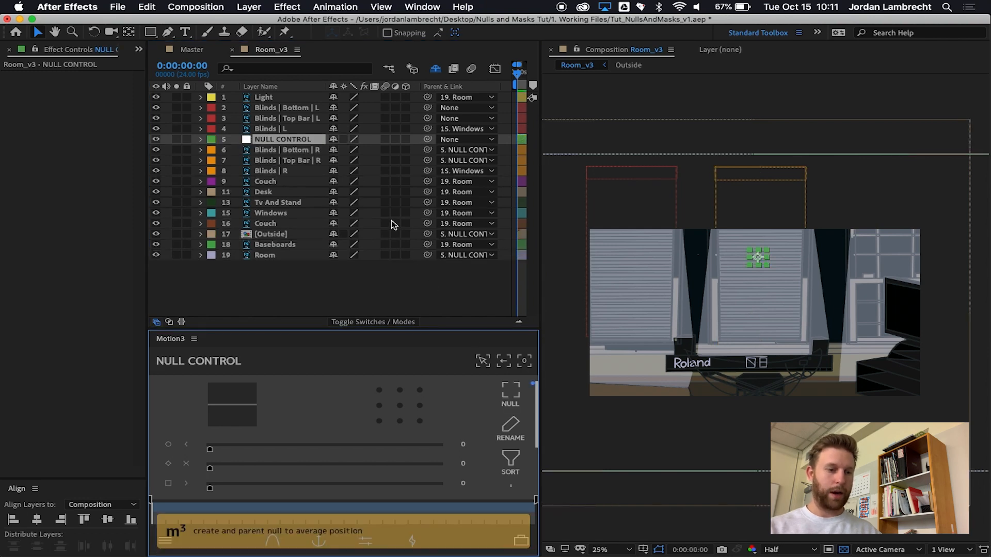
pyautogui.click(286, 140)
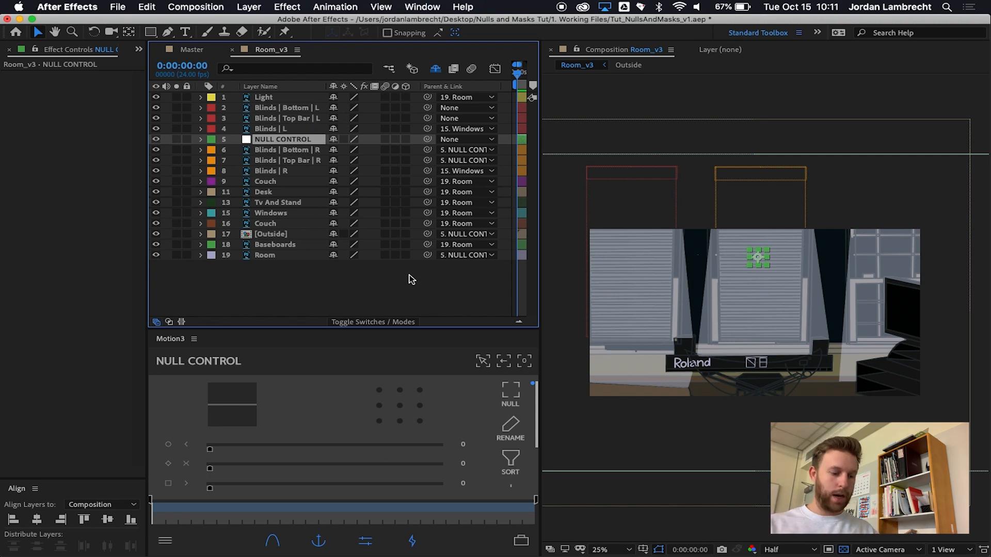
pyautogui.press('Delete')
# Add a new null object to the Room_v3 composition.
pyautogui.click(389, 288)
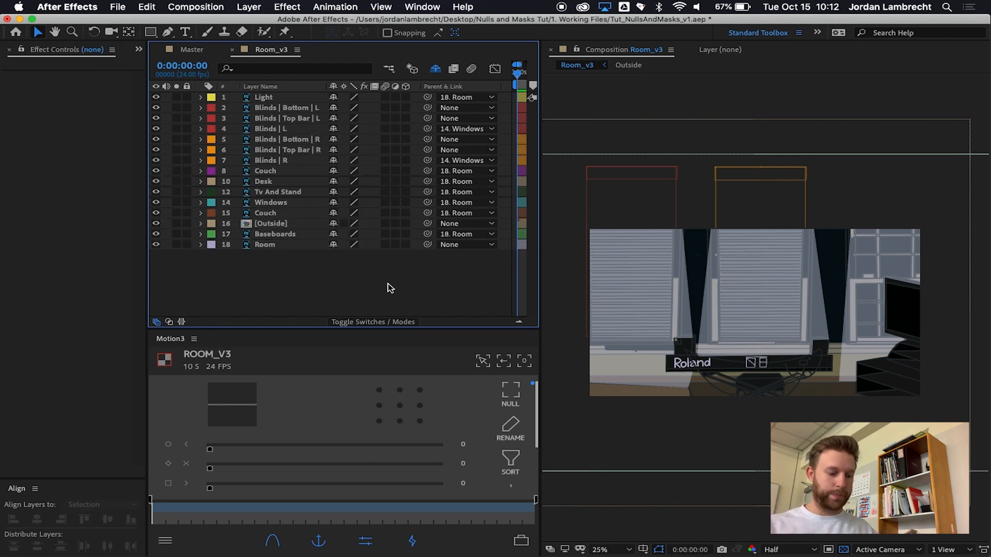
pyautogui.rightClick(388, 287)
pyautogui.moveTo(526, 294)
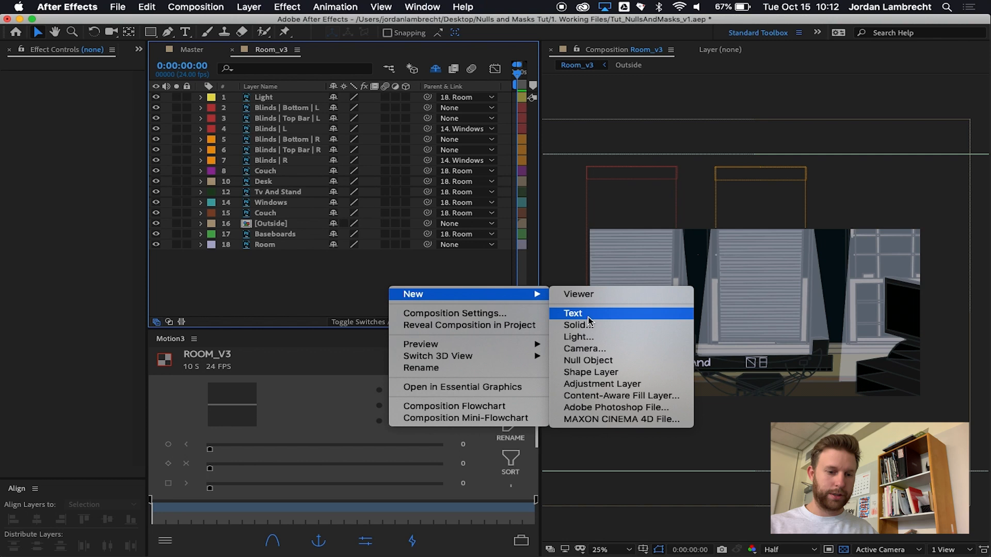
pyautogui.click(607, 361)
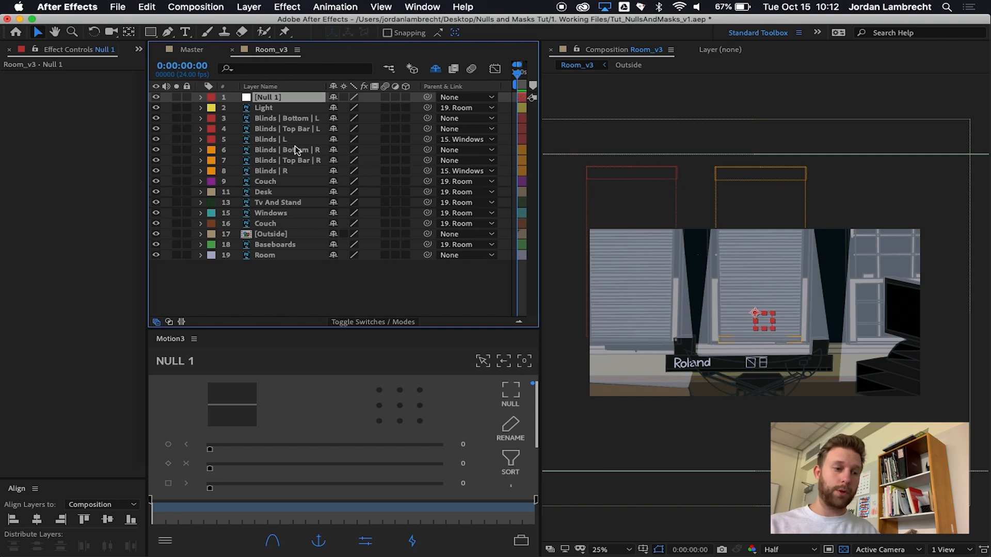
# Parent Room, Outside and the Bottom and Top Bar layers of both the left and right blinds to Null 1.
pyautogui.click(270, 254)
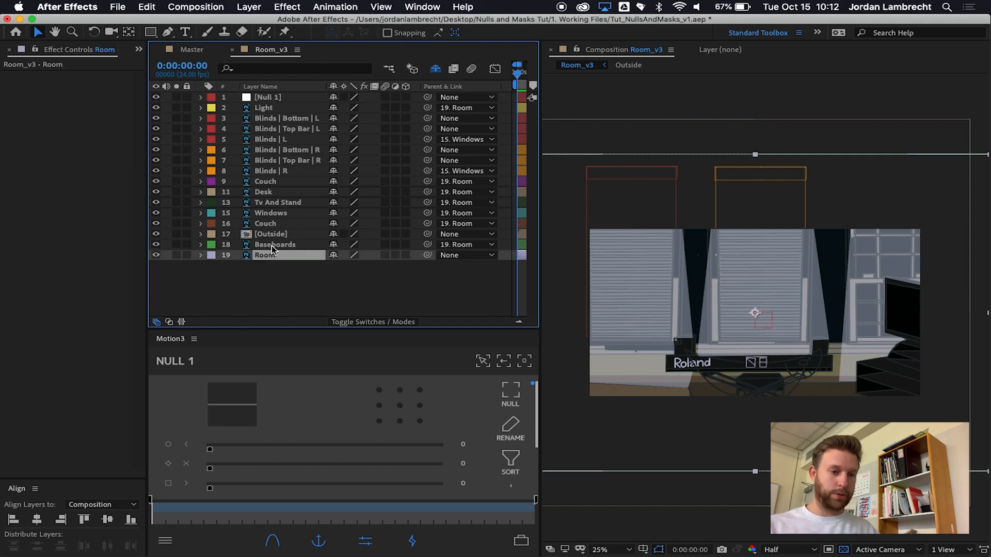
pyautogui.keyDown('shift'); pyautogui.click(272, 246); pyautogui.keyUp('shift')
pyautogui.keyDown('shift'); pyautogui.click(270, 236); pyautogui.keyUp('shift')
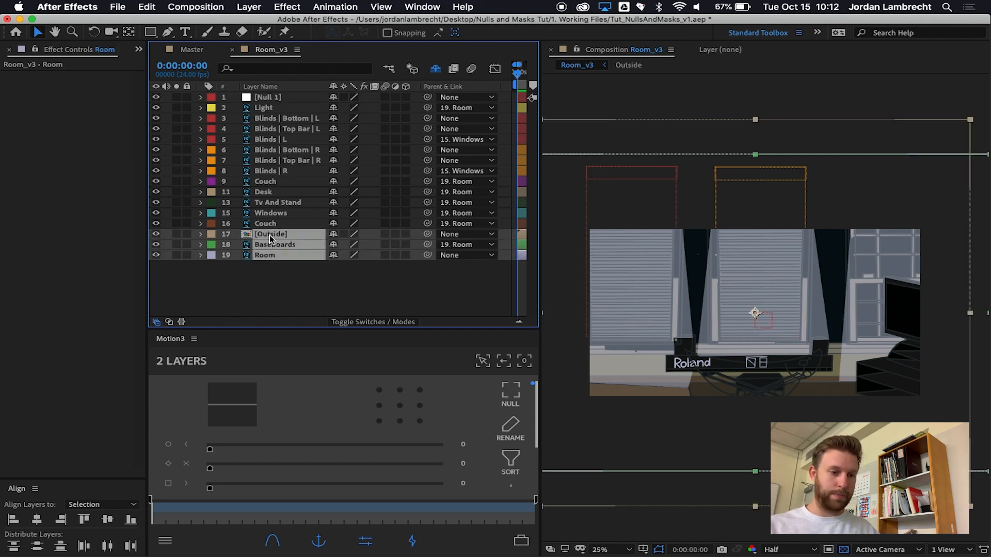
pyautogui.keyDown('super'); pyautogui.click(268, 246); pyautogui.keyUp('super')
pyautogui.keyDown('super'); pyautogui.click(282, 158); pyautogui.keyUp('super')
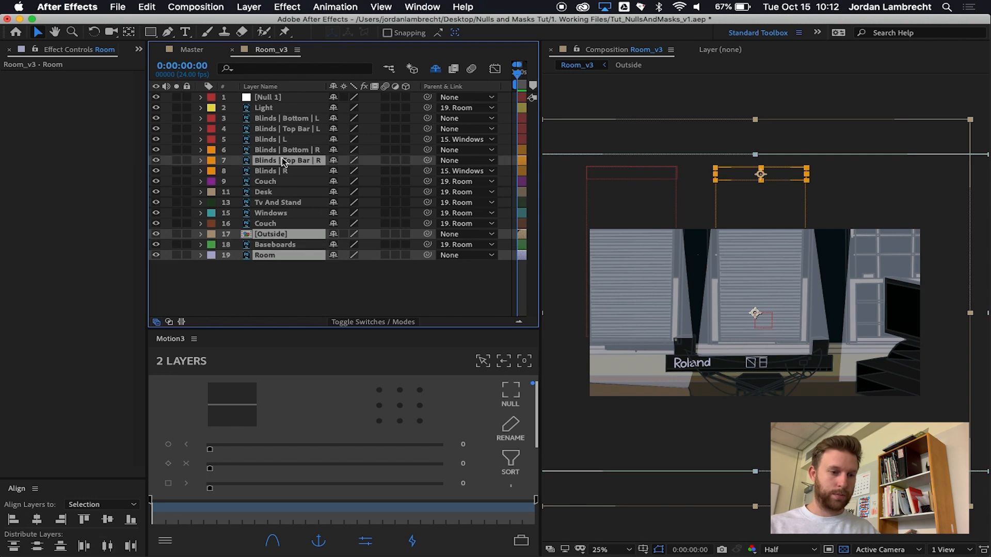
pyautogui.keyDown('super'); pyautogui.click(280, 151); pyautogui.keyUp('super')
pyautogui.keyDown('super'); pyautogui.click(278, 129); pyautogui.keyUp('super')
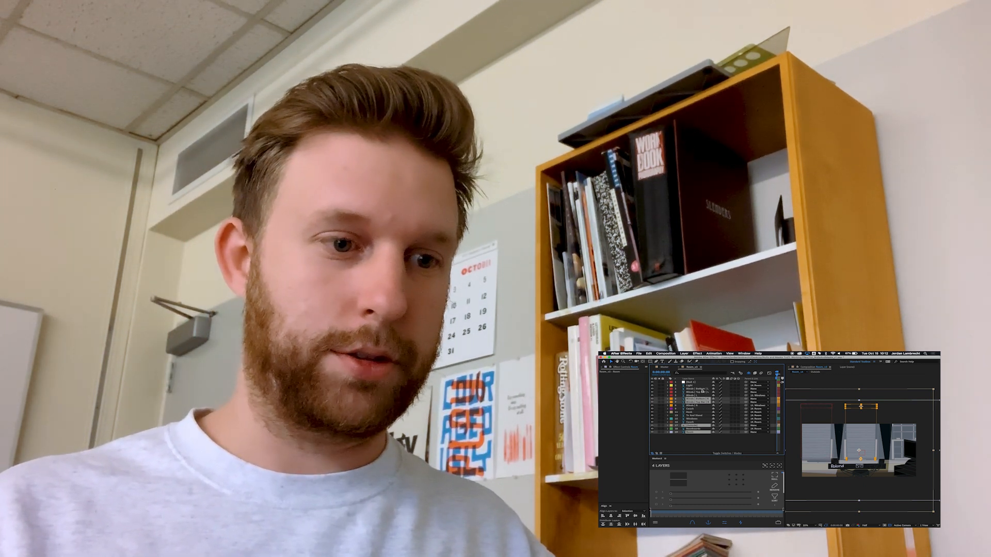
pyautogui.keyDown('super'); pyautogui.click(701, 389); pyautogui.keyUp('super')
pyautogui.keyDown('super'); pyautogui.click(701, 393); pyautogui.keyUp('super')
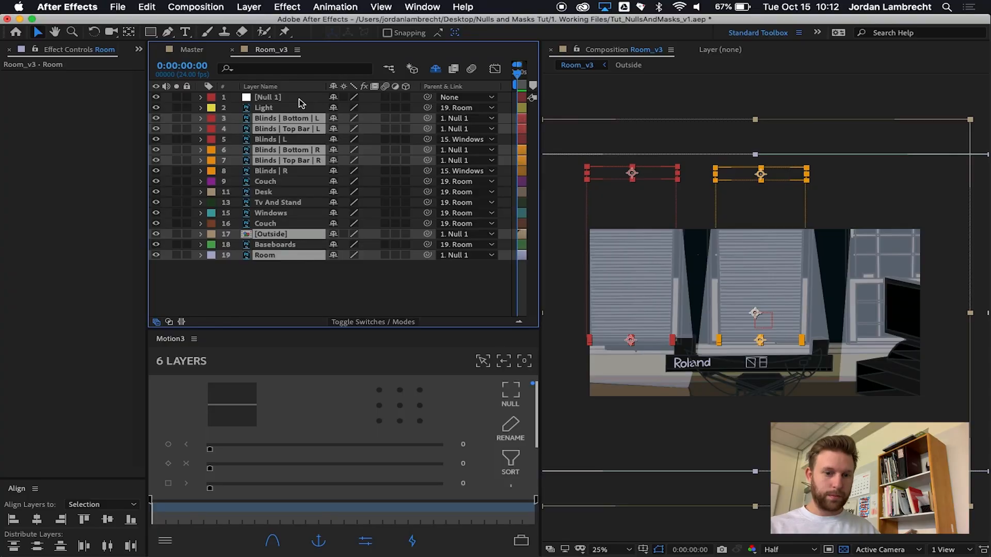
# Rename the null layer SCENE SCALER.
pyautogui.click(299, 98)
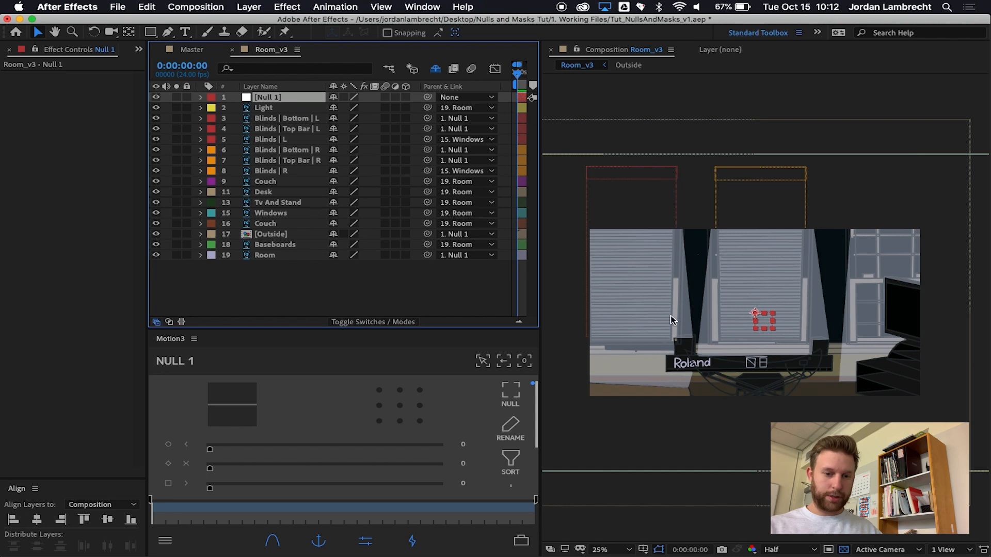
pyautogui.moveTo(758, 317)
pyautogui.mouseDown()
pyautogui.moveTo(714, 317)
pyautogui.moveTo(723, 335)
pyautogui.moveTo(789, 338)
pyautogui.moveTo(776, 289)
pyautogui.moveTo(744, 332)
pyautogui.moveTo(791, 336)
pyautogui.moveTo(743, 305)
pyautogui.moveTo(789, 340)
pyautogui.moveTo(763, 290)
pyautogui.moveTo(758, 318)
pyautogui.mouseUp()
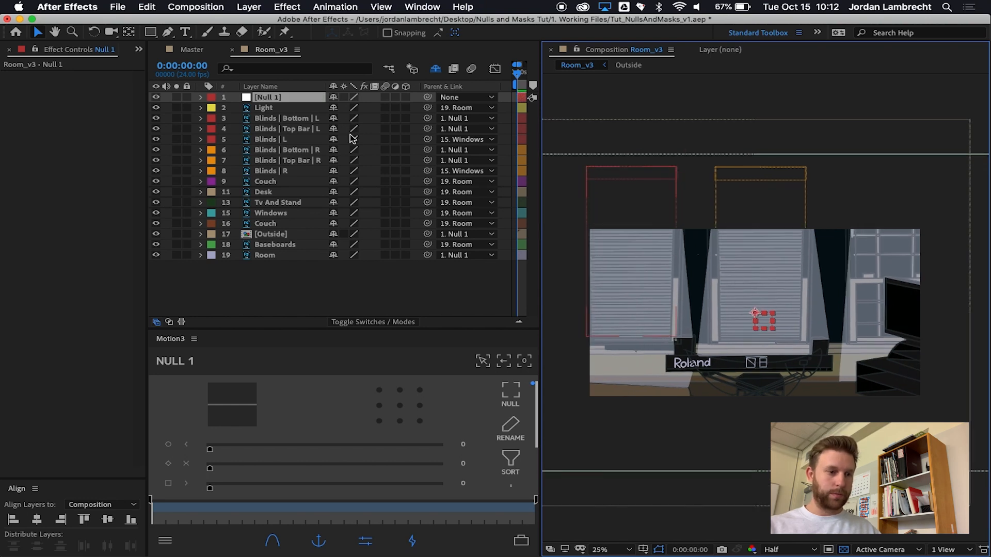
pyautogui.click(292, 94)
pyautogui.press('Return')
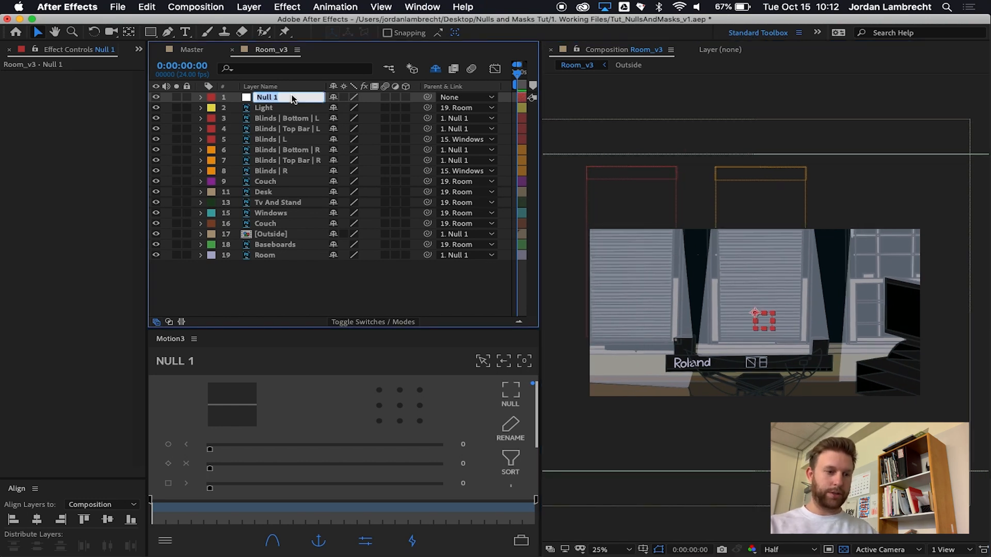
pyautogui.write('SCENE SCALER')
pyautogui.press('Return')
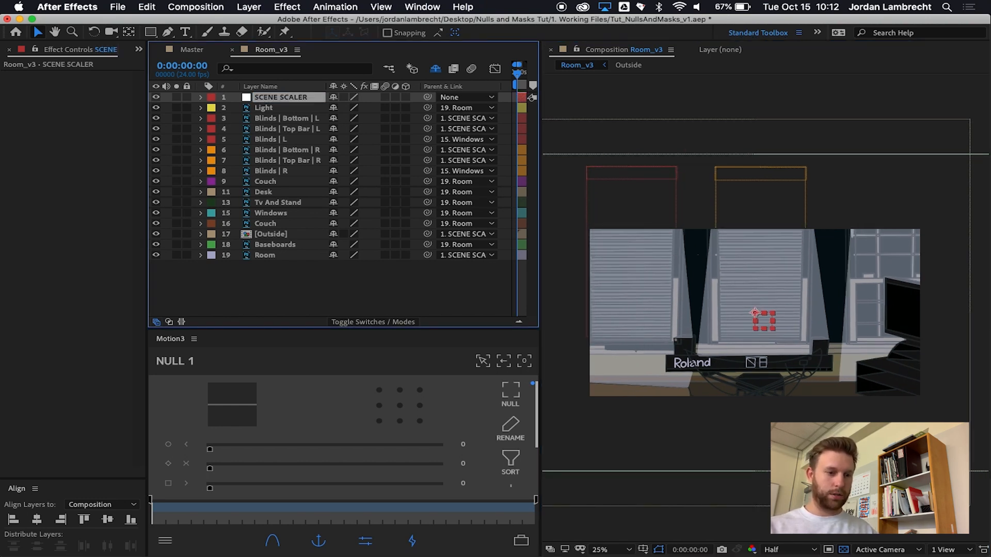
# Scale the SCENE SCALER null to 72% and move it straight down to bring the window tops into the frame.
pyautogui.click(339, 304)
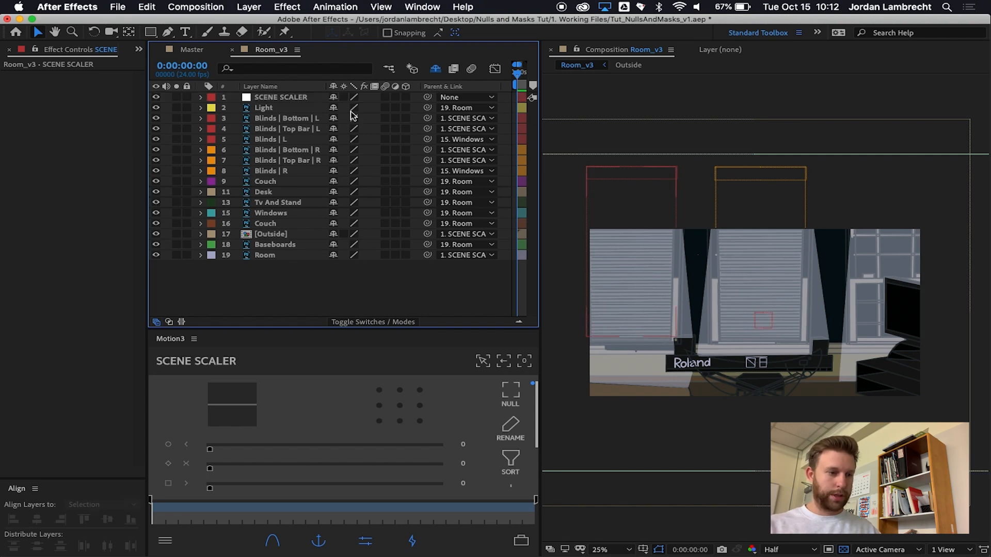
pyautogui.click(296, 98)
pyautogui.press('s')
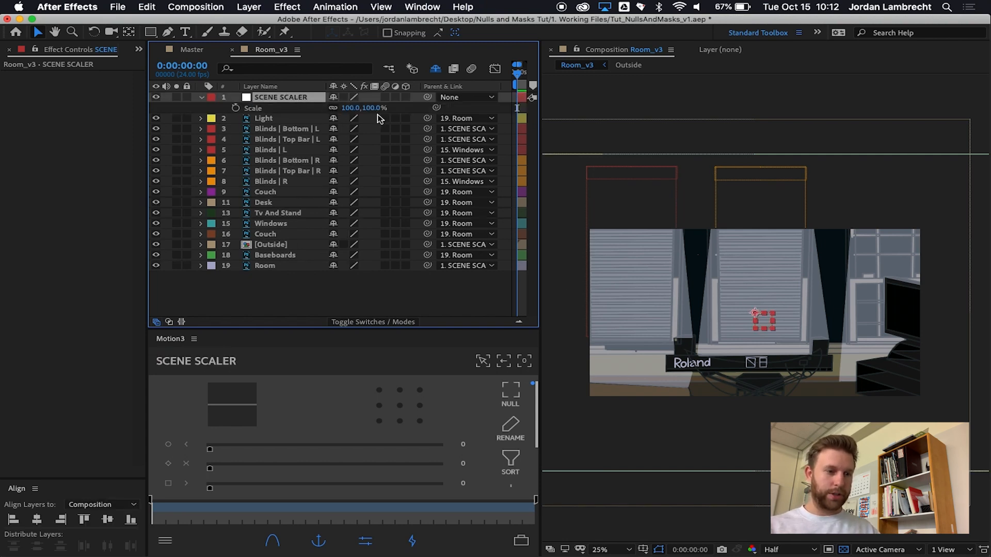
pyautogui.moveTo(379, 108); pyautogui.dragTo(368, 115)
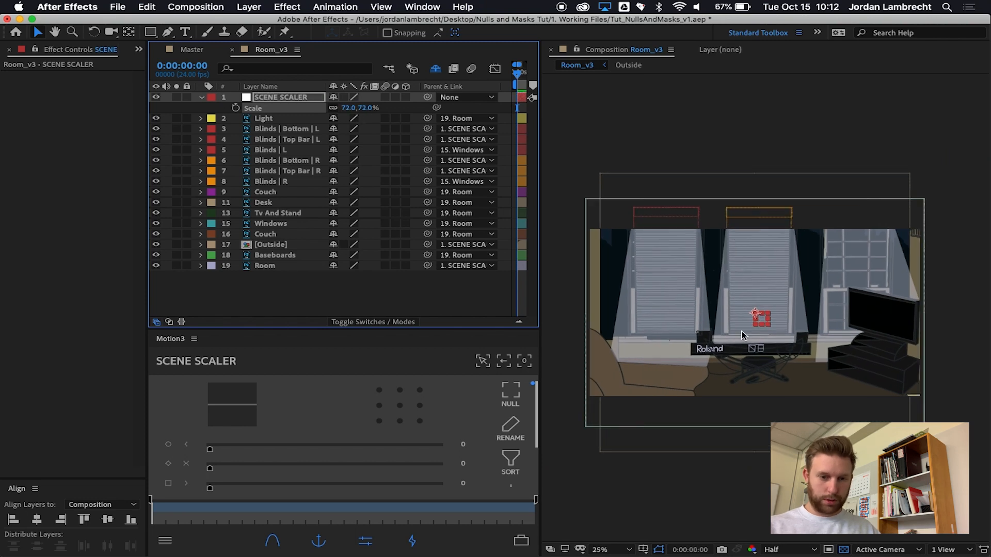
pyautogui.moveTo(758, 320); pyautogui.dragTo(756, 330)
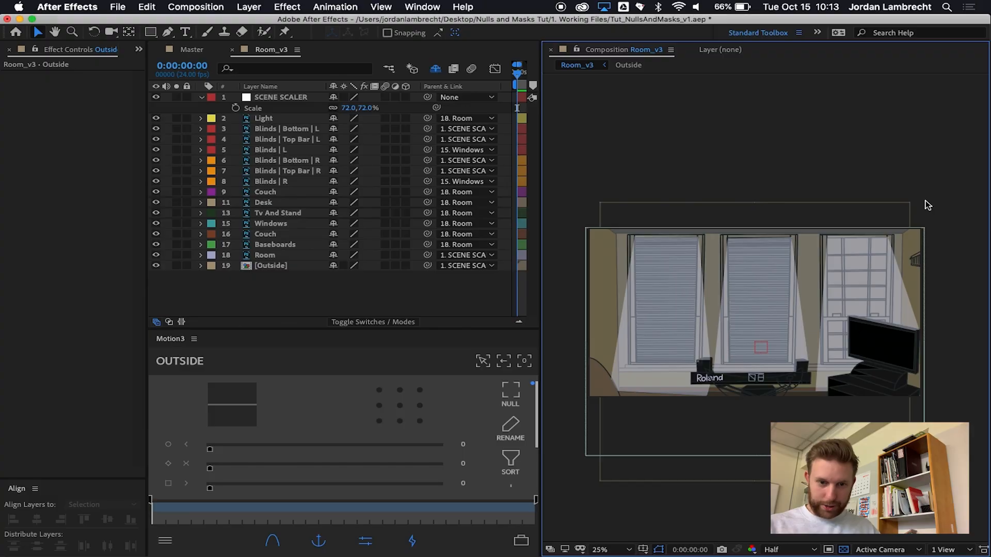
# Nudge the SCENE SCALER null slightly upward to fine-tune the vertical position of the whole room in the frame.
pyautogui.click(924, 203)
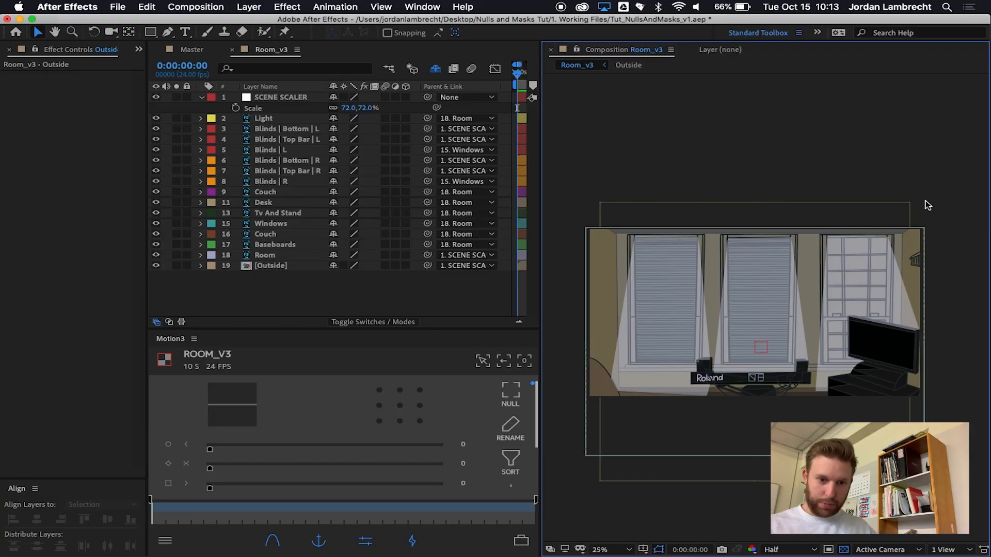
pyautogui.click(269, 97)
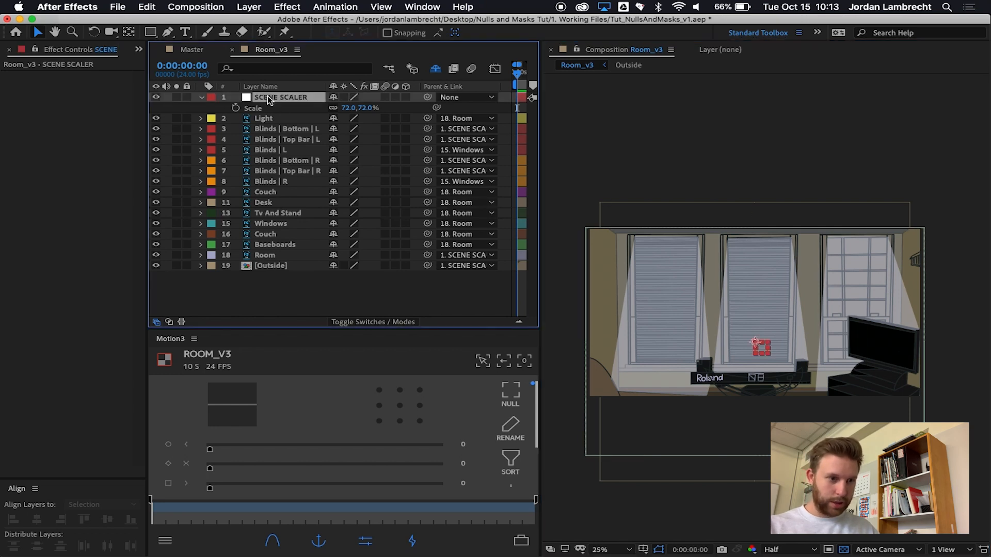
pyautogui.moveTo(754, 340)
pyautogui.mouseDown()
pyautogui.moveTo(751, 301)
pyautogui.moveTo(754, 342)
pyautogui.mouseUp()
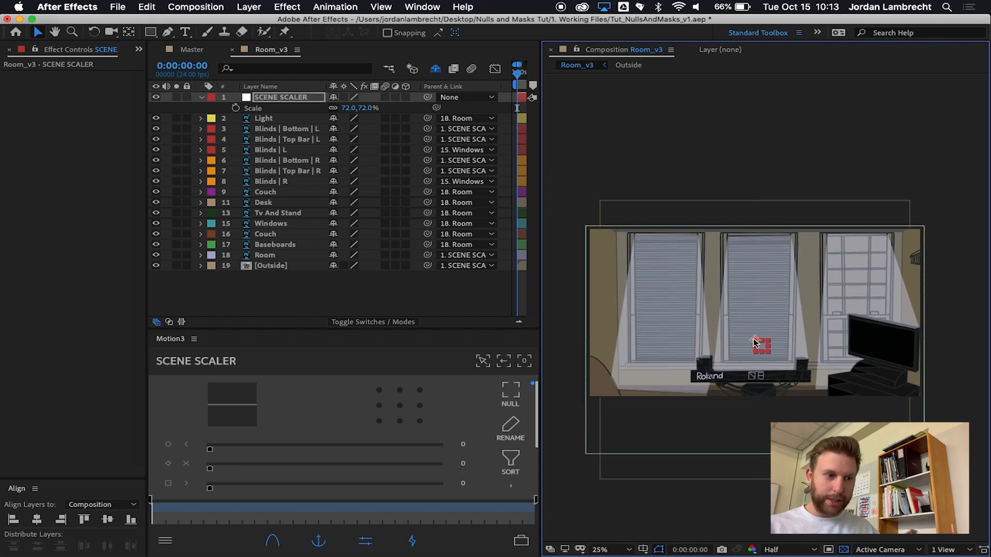
# Try deleting the SCENE SCALER null layer and undo the deletion.
pyautogui.click(303, 98)
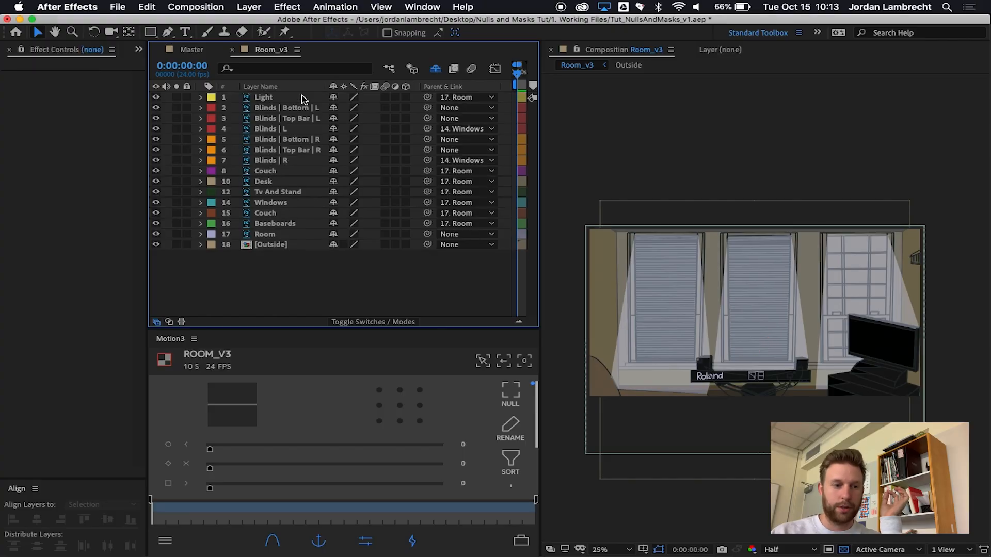
pyautogui.press('super+z')
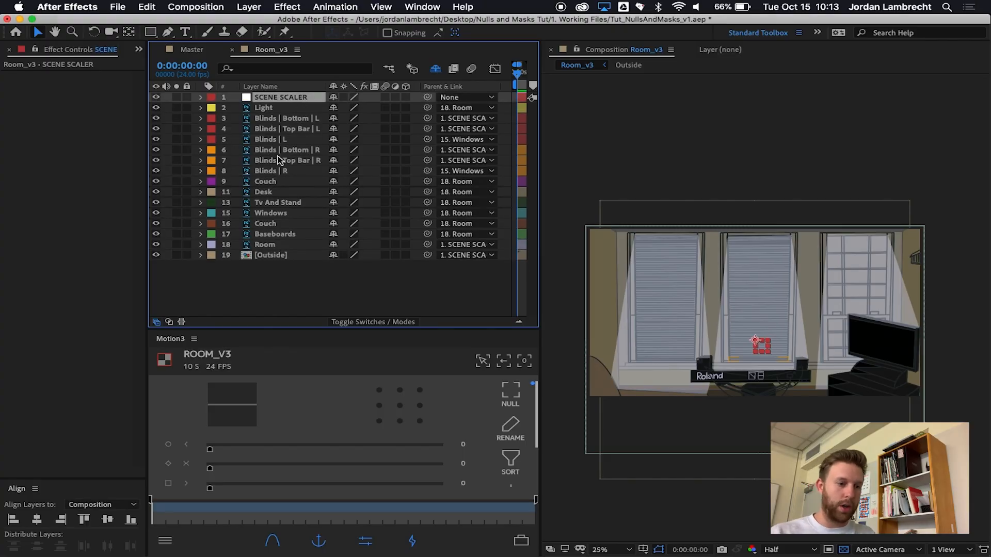
# Reveal the Scale properties of the Room layer and the SCENE SCALER null to compare parent and child values.
pyautogui.click(264, 234)
pyautogui.click(269, 245)
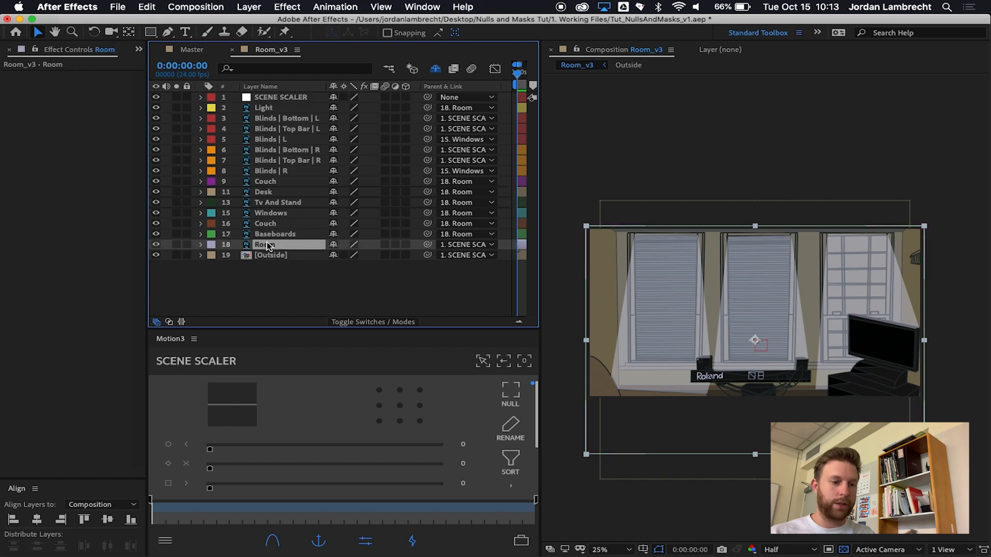
pyautogui.press('s')
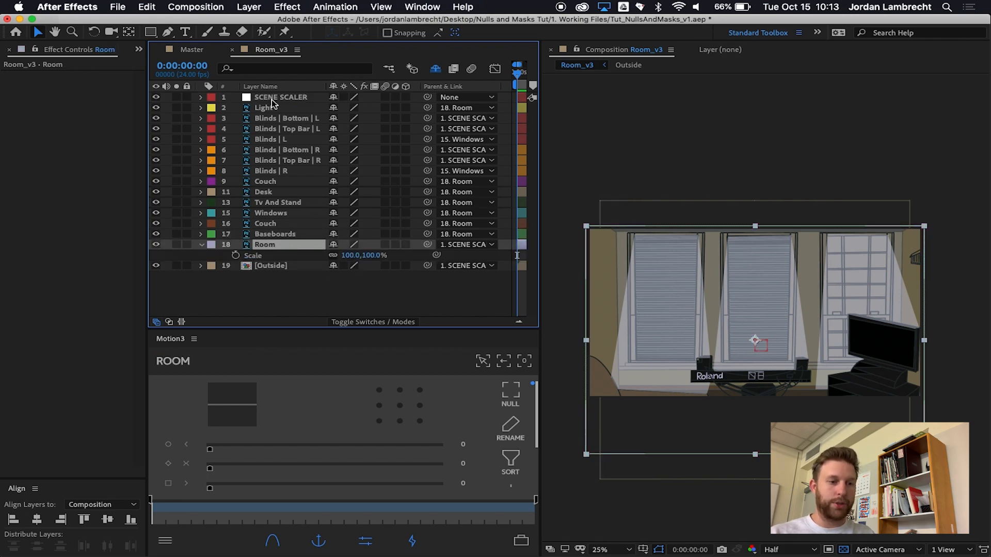
pyautogui.click(274, 98)
pyautogui.click(276, 246)
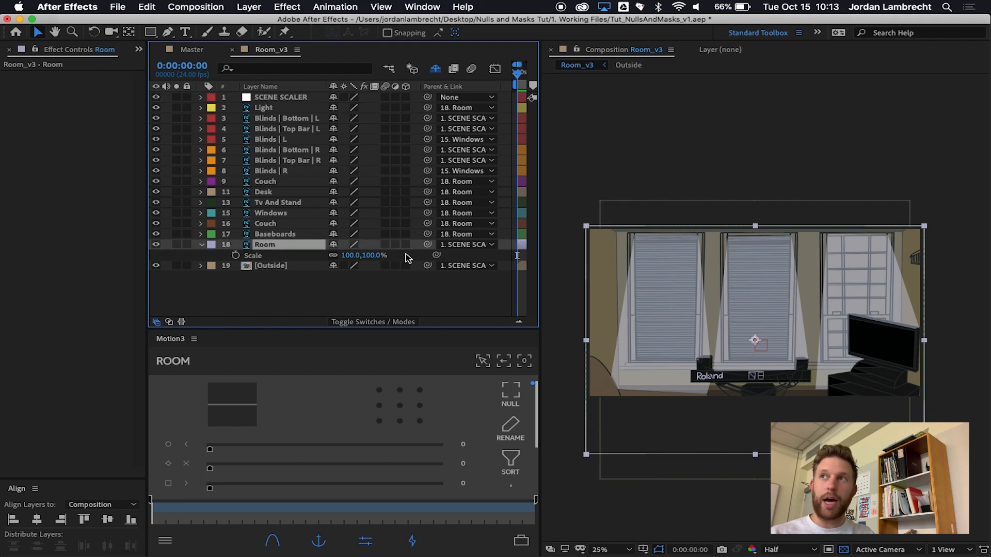
pyautogui.click(277, 98)
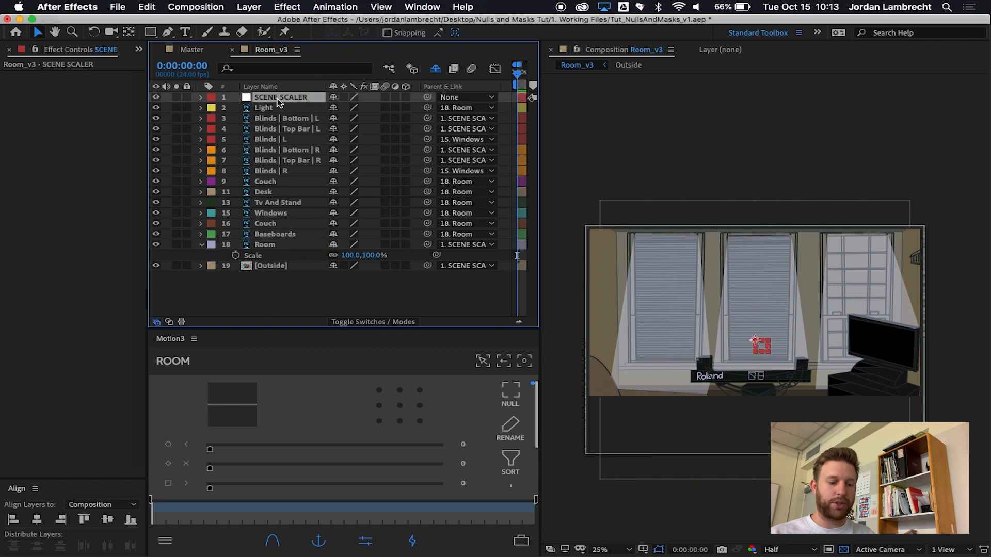
pyautogui.press('s')
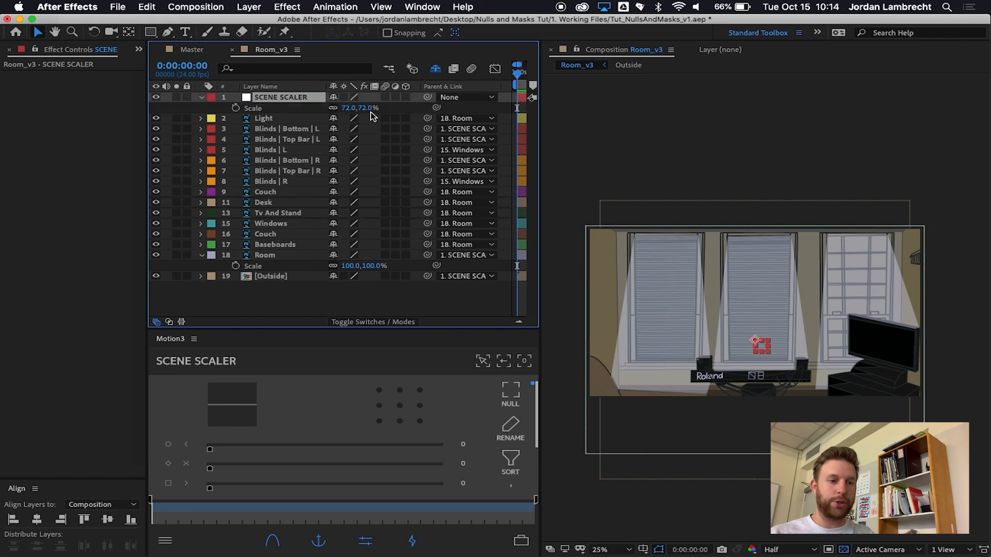
pyautogui.click(324, 255)
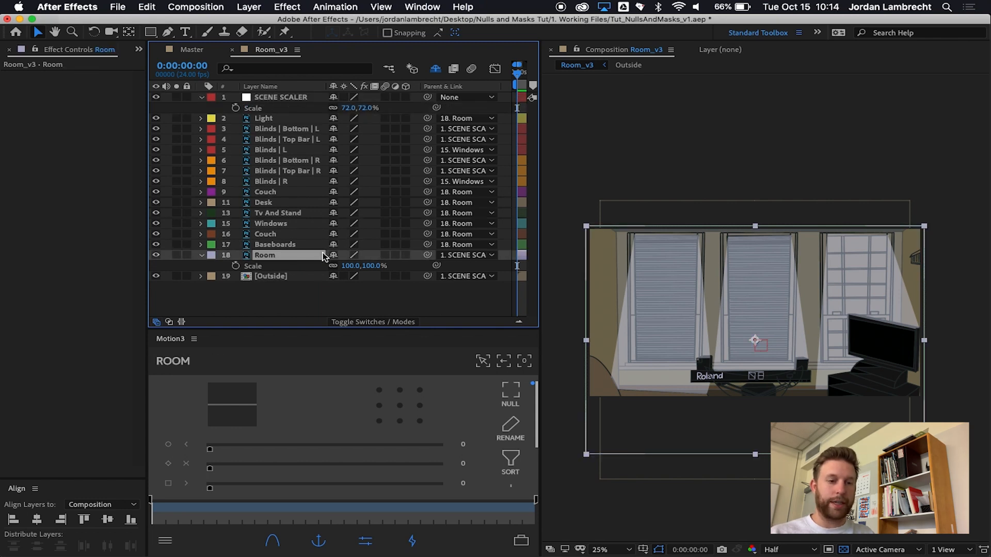
# Delete the SCENE SCALER null layer and check the Room layer's own Scale value.
pyautogui.click(266, 100)
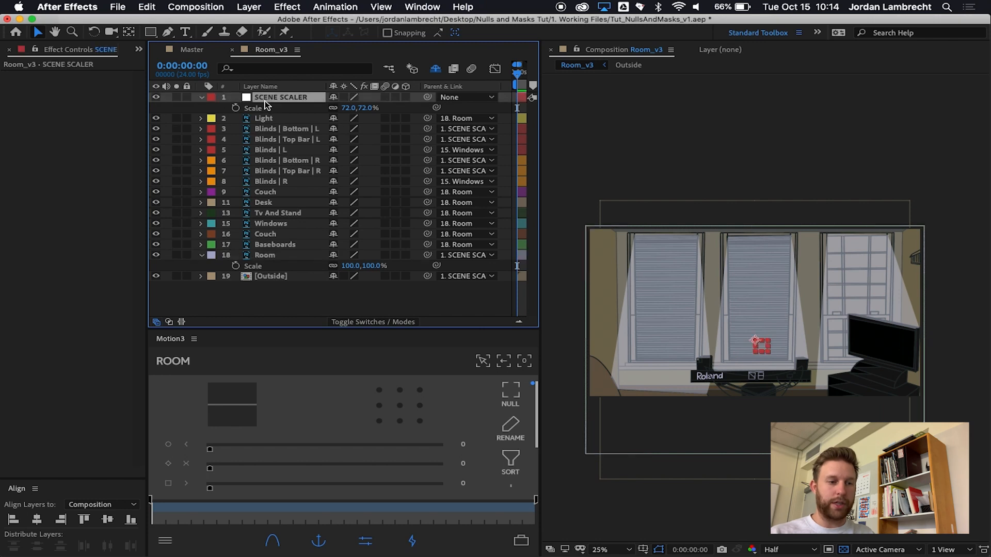
pyautogui.press('Delete')
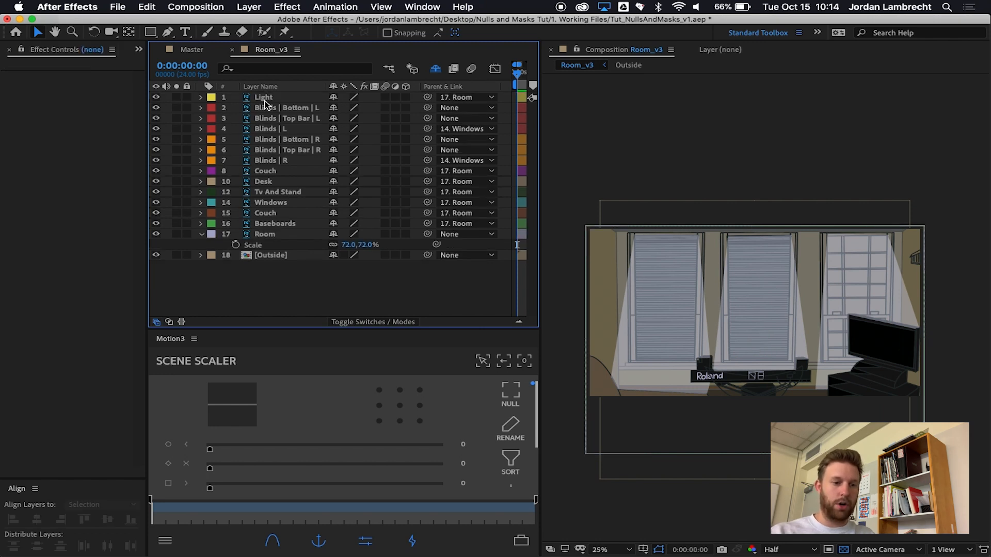
pyautogui.click(263, 234)
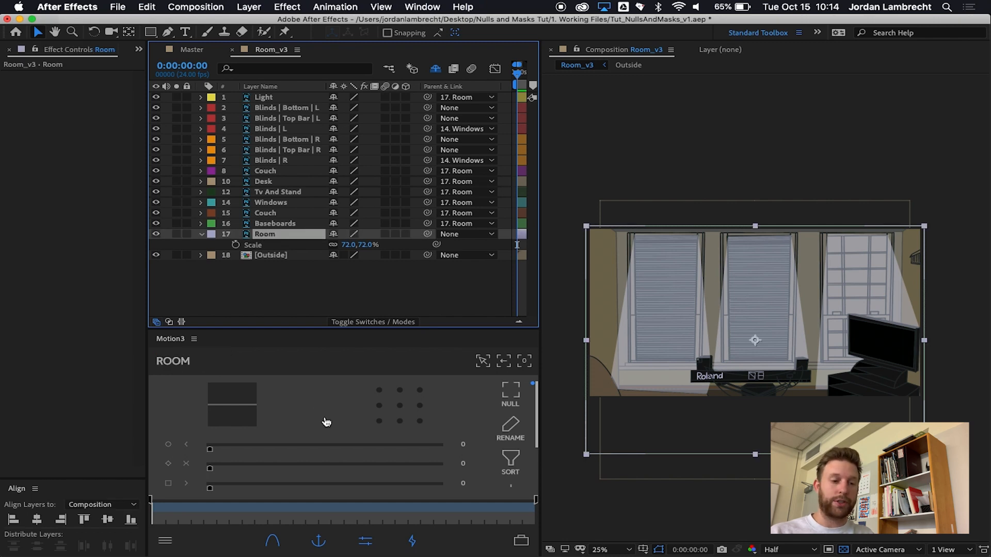
pyautogui.click(302, 291)
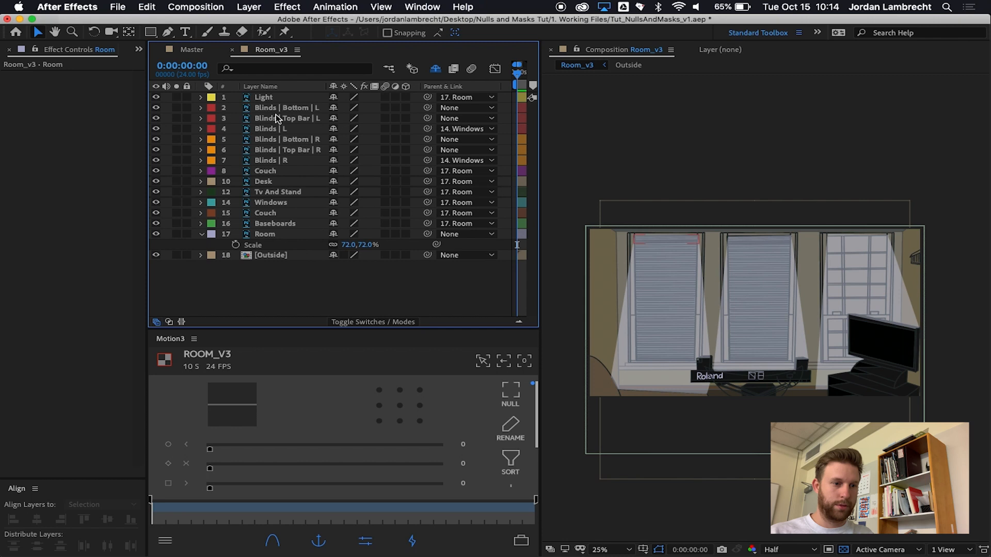
# Create a Motion3 null controlling the right blind's three layers: Blinds | Bottom | R, Blinds | Top Bar | R and Blinds | R.
pyautogui.click(278, 162)
pyautogui.keyDown('shift'); pyautogui.click(303, 142); pyautogui.keyUp('shift')
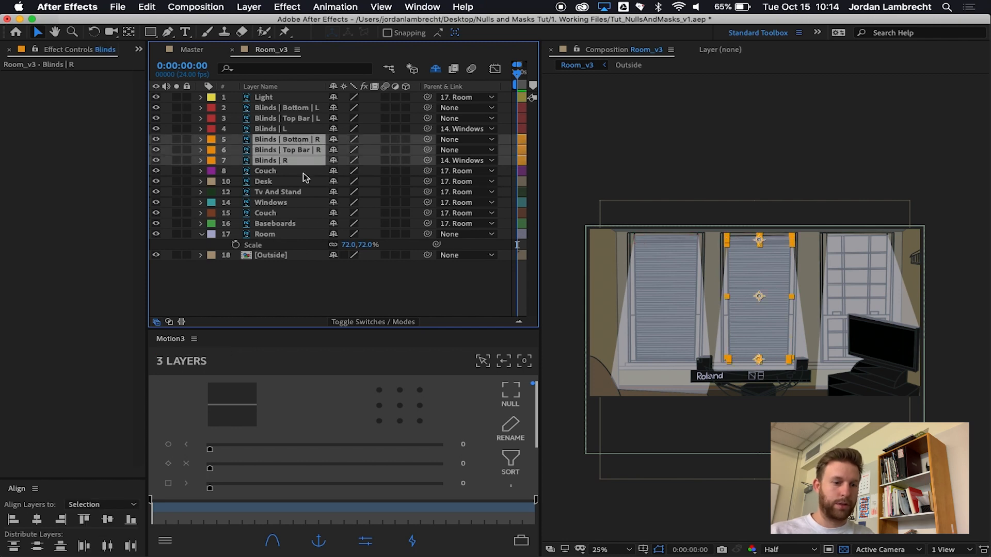
pyautogui.click(509, 395)
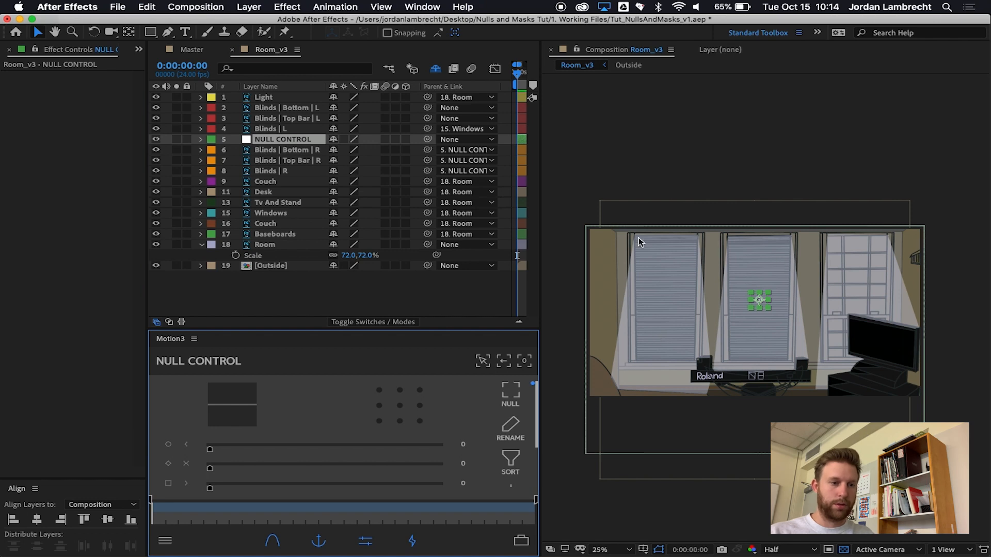
pyautogui.click(346, 303)
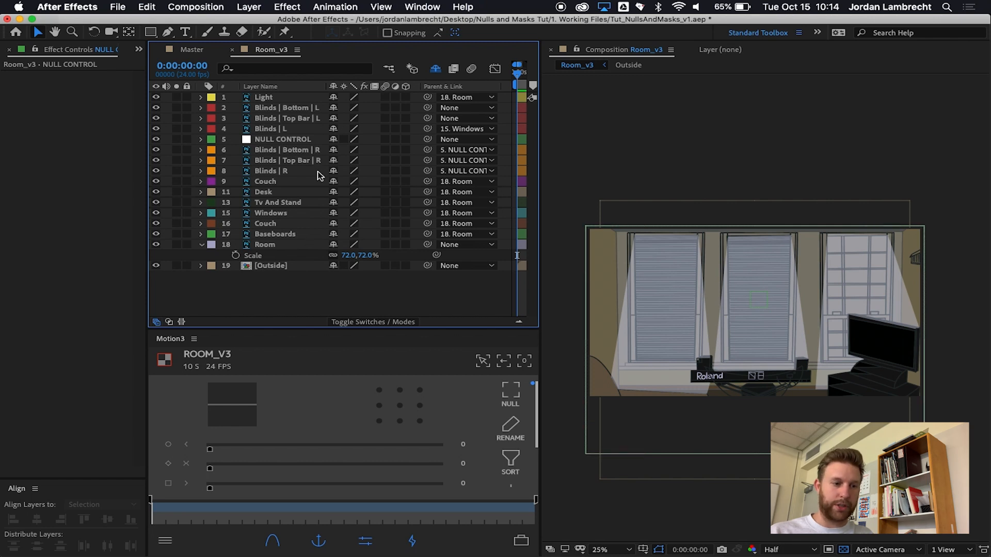
# Rename the NULL CONTROL layer Blinds | R | CONTROLER and widen the layer name column to show the full name.
pyautogui.click(282, 140)
pyautogui.press('Return')
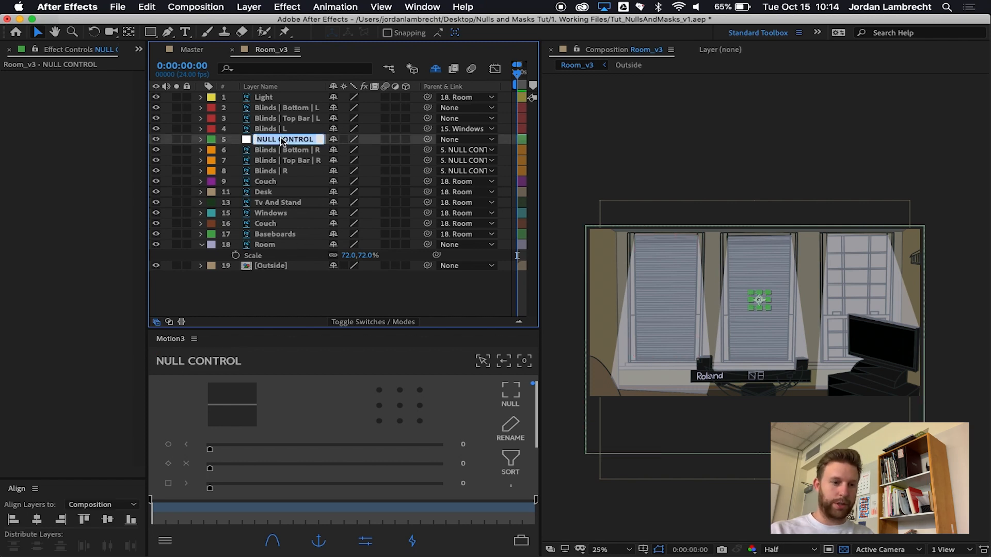
pyautogui.write('BL')
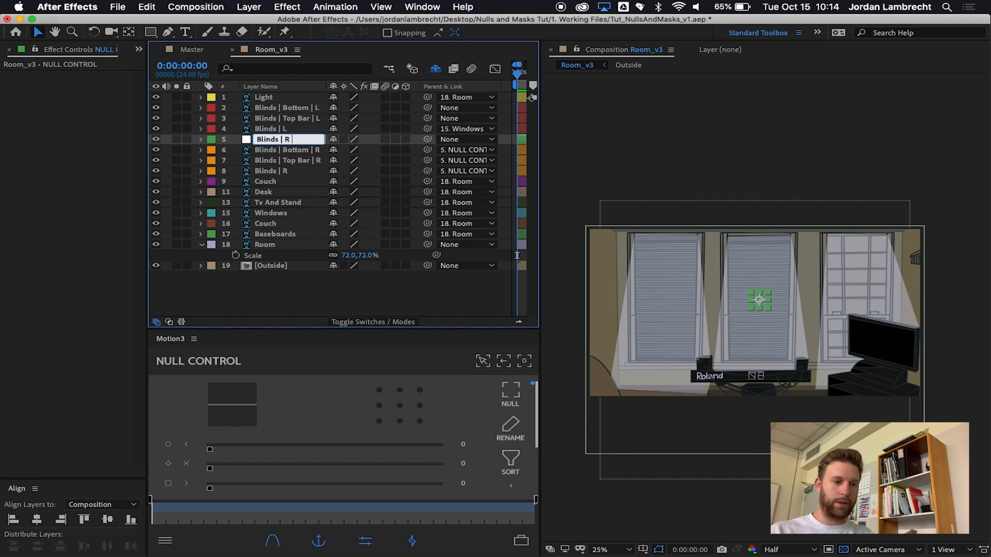
pyautogui.write('inds | R | CONTROLer')
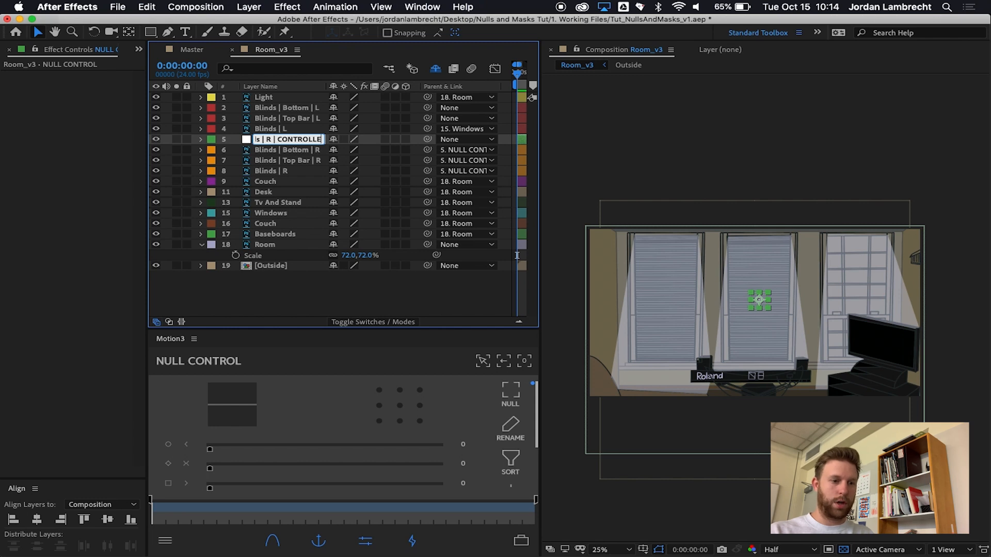
pyautogui.press('BackSpace')
pyautogui.press('BackSpace')
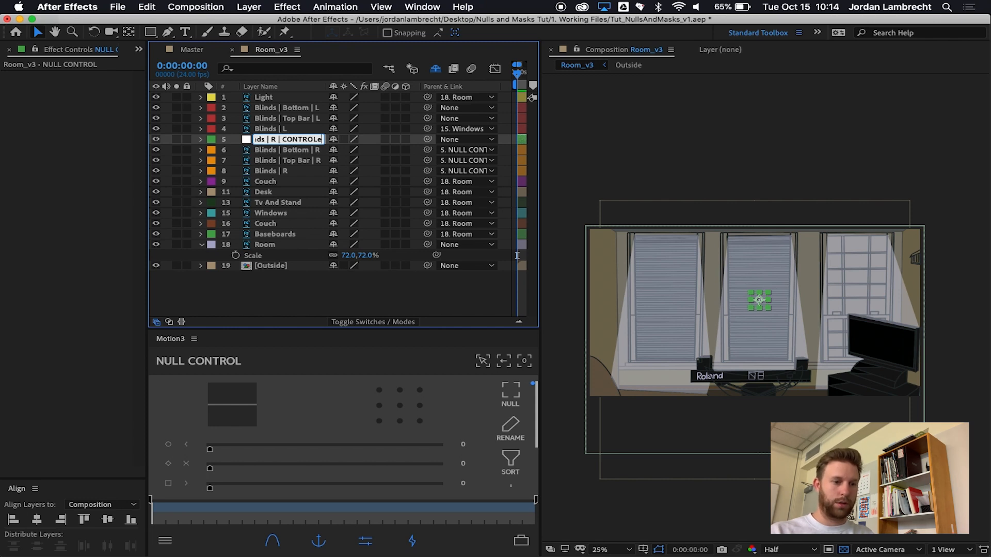
pyautogui.write('ER')
pyautogui.press('Return')
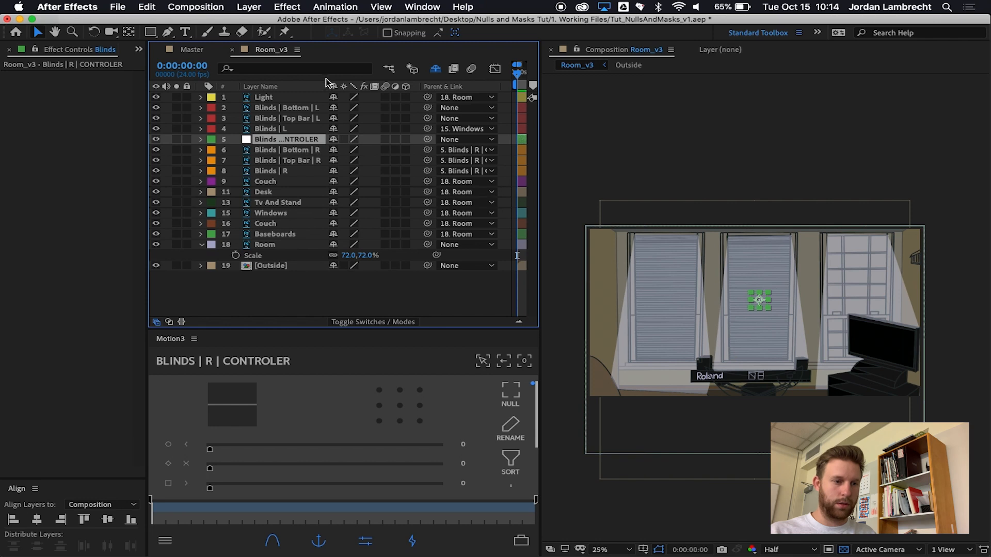
pyautogui.moveTo(327, 86); pyautogui.dragTo(350, 86)
# Add a new null object to the Room_v3 composition and rename it SCENE CAMERA MOVER.
pyautogui.click(279, 303)
pyautogui.rightClick(361, 310)
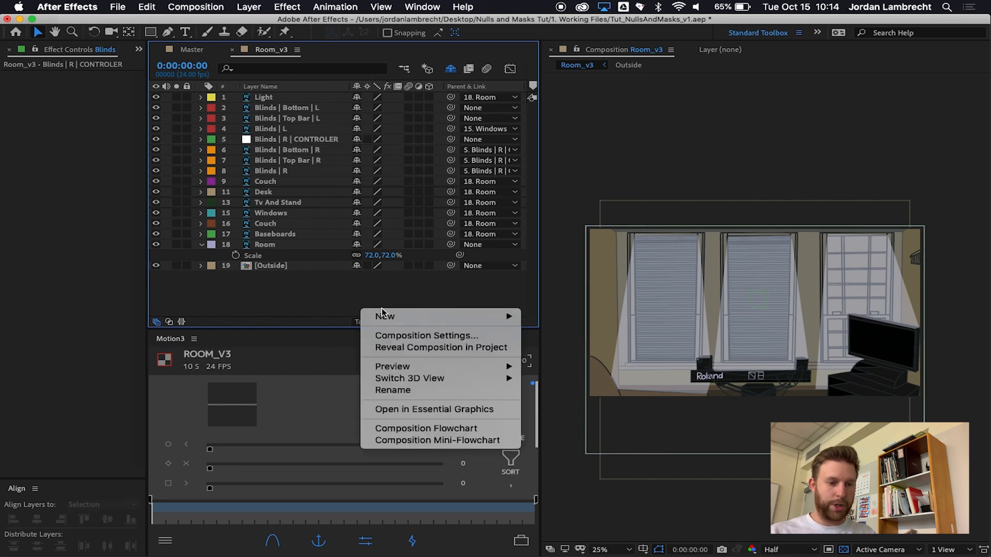
pyautogui.moveTo(384, 316)
pyautogui.click(564, 382)
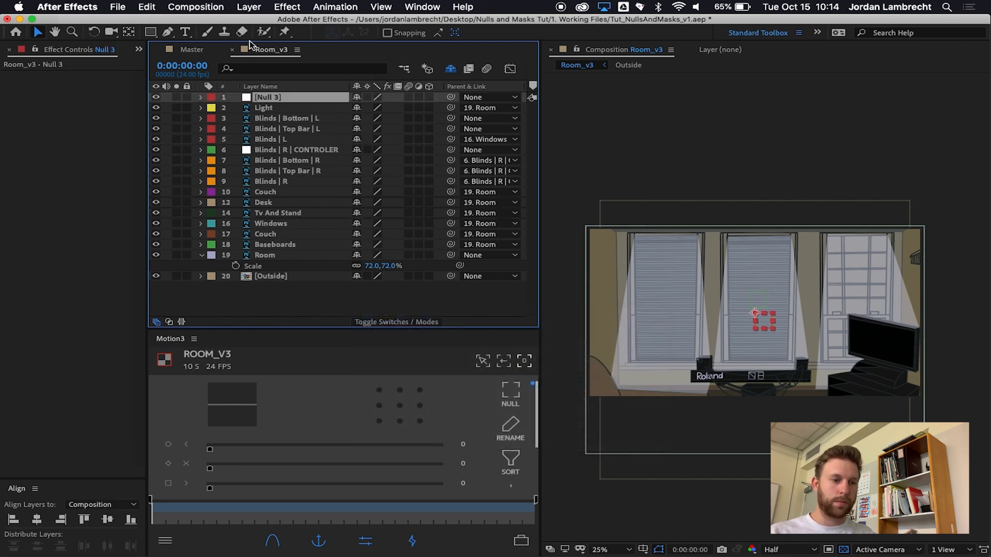
pyautogui.press('Return')
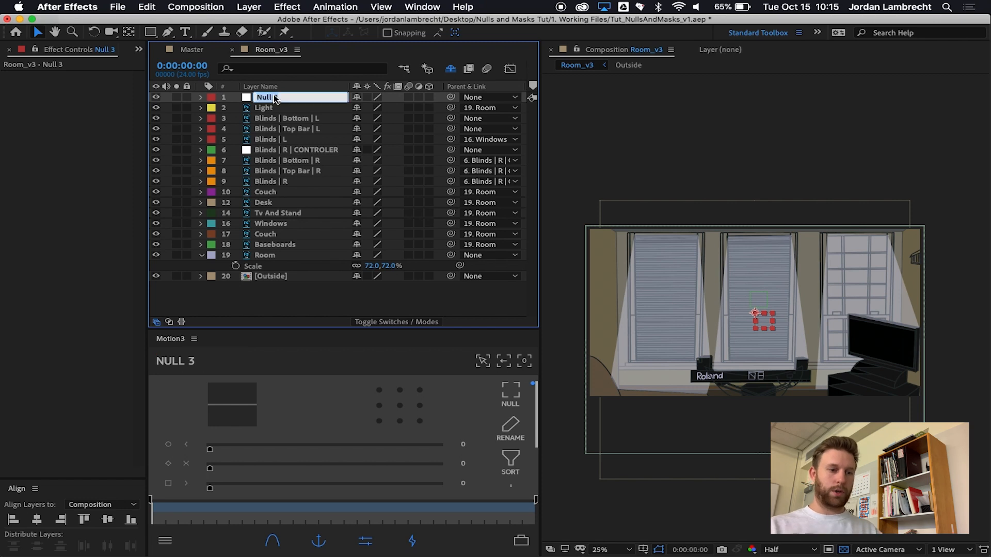
pyautogui.write('SCENE CAMERA MOVER')
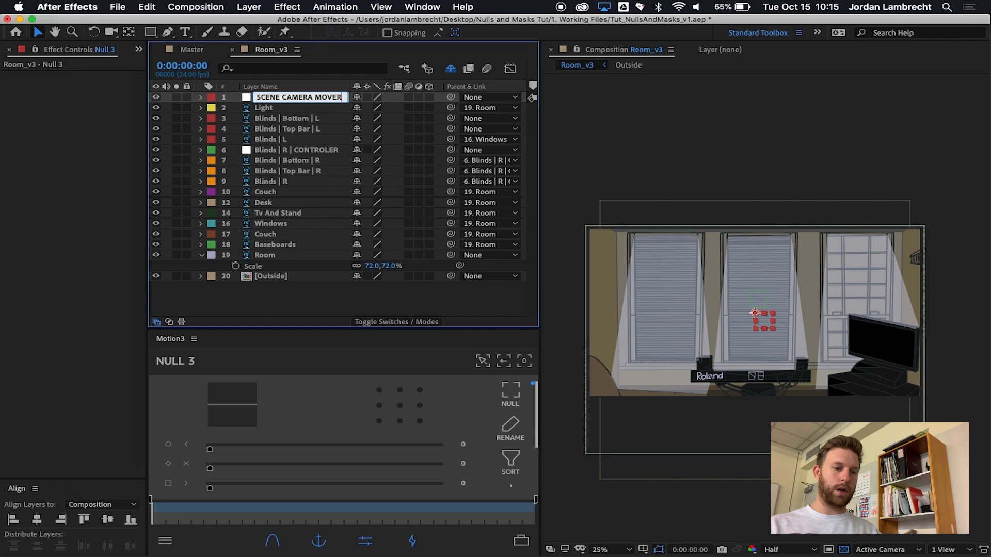
pyautogui.press('Return')
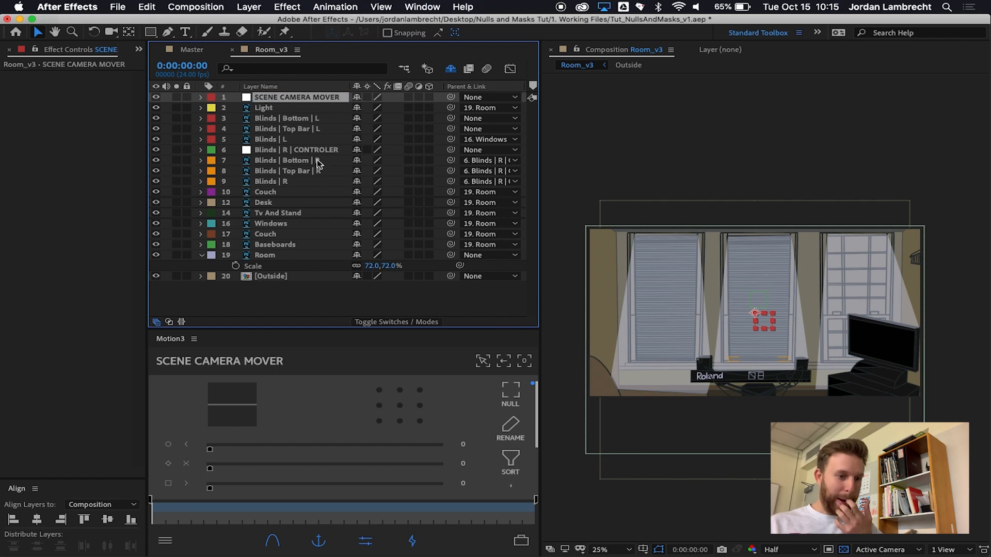
# Parent Room, Outside, Blinds | R | CONTROLER, Blinds | Top Bar | L and Blinds | Bottom | L to SCENE CAMERA MOVER.
pyautogui.click(308, 153)
pyautogui.click(286, 255)
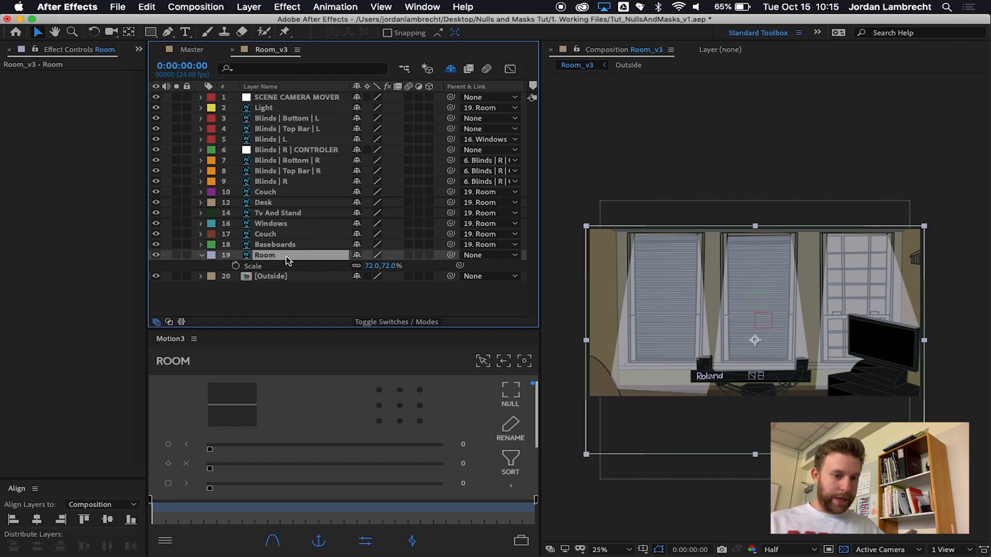
pyautogui.keyDown('shift'); pyautogui.click(282, 275); pyautogui.keyUp('shift')
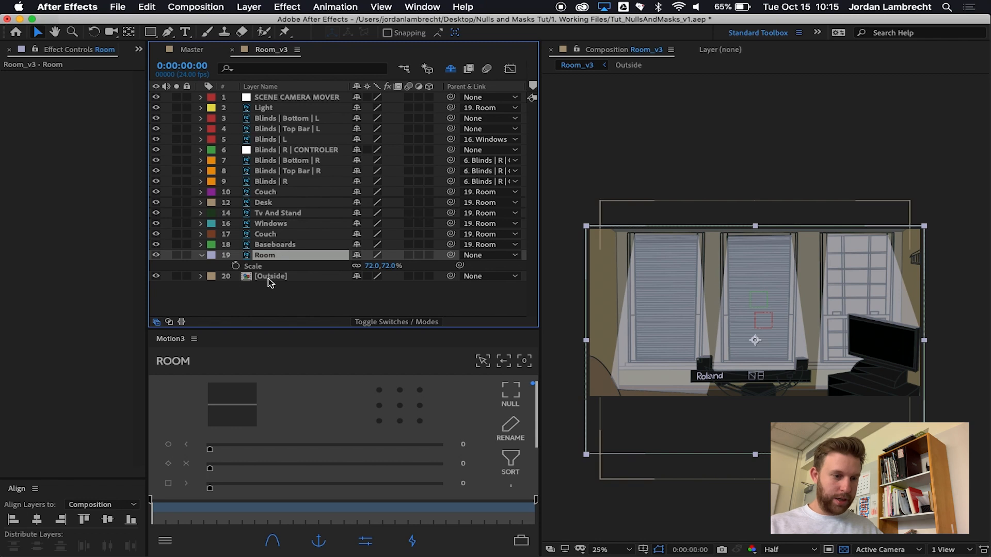
pyautogui.keyDown('super'); pyautogui.click(279, 153); pyautogui.keyUp('super')
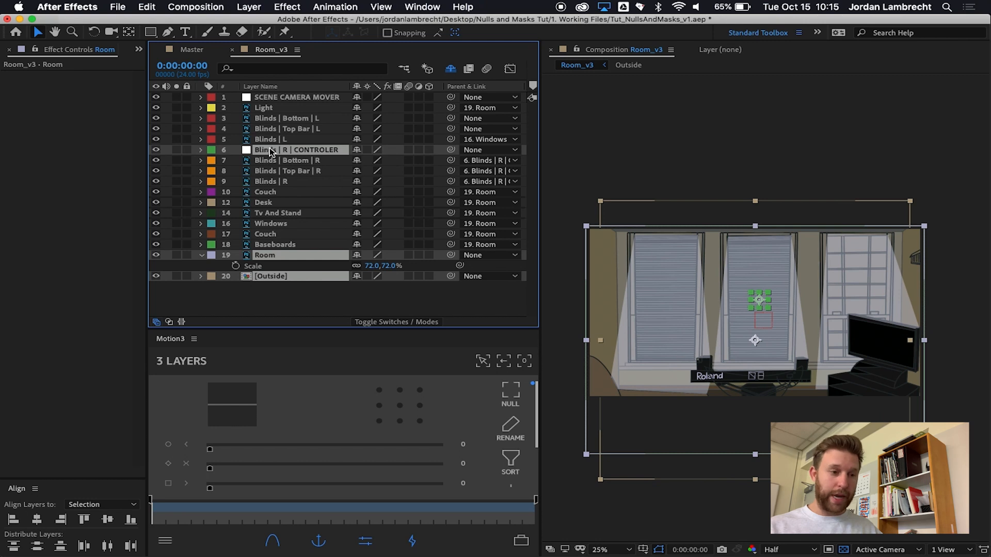
pyautogui.keyDown('super'); pyautogui.click(273, 131); pyautogui.keyUp('super')
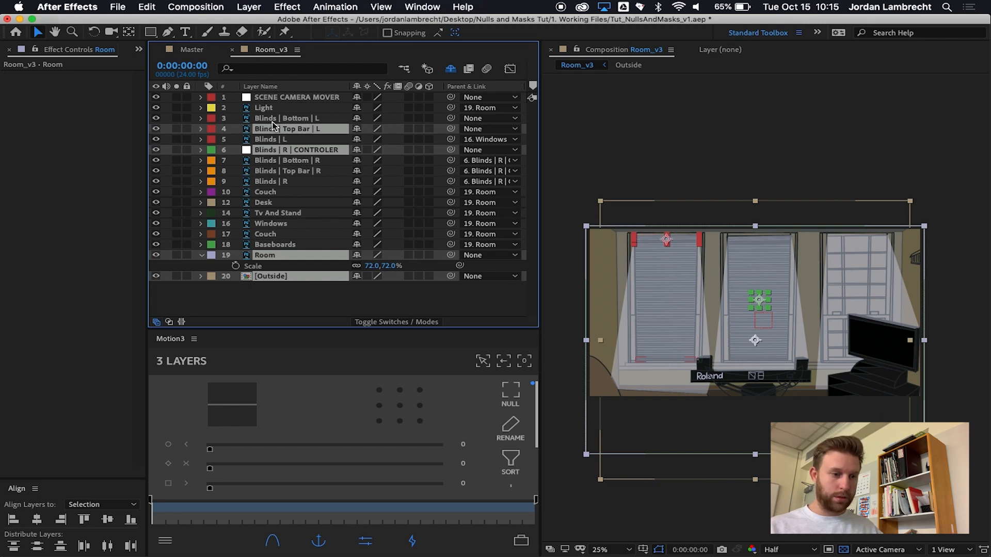
pyautogui.keyDown('super'); pyautogui.click(270, 121); pyautogui.keyUp('super')
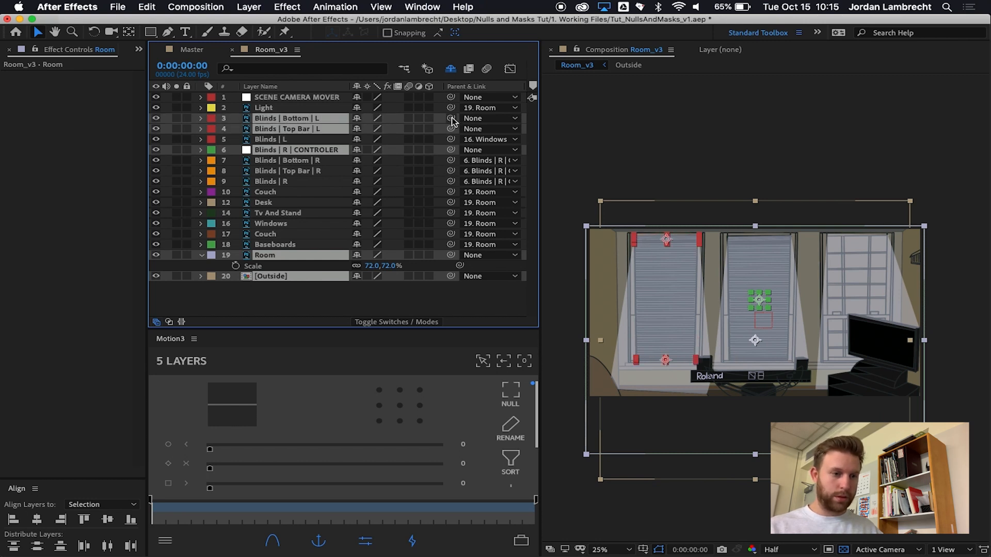
pyautogui.moveTo(450, 118); pyautogui.dragTo(325, 99)
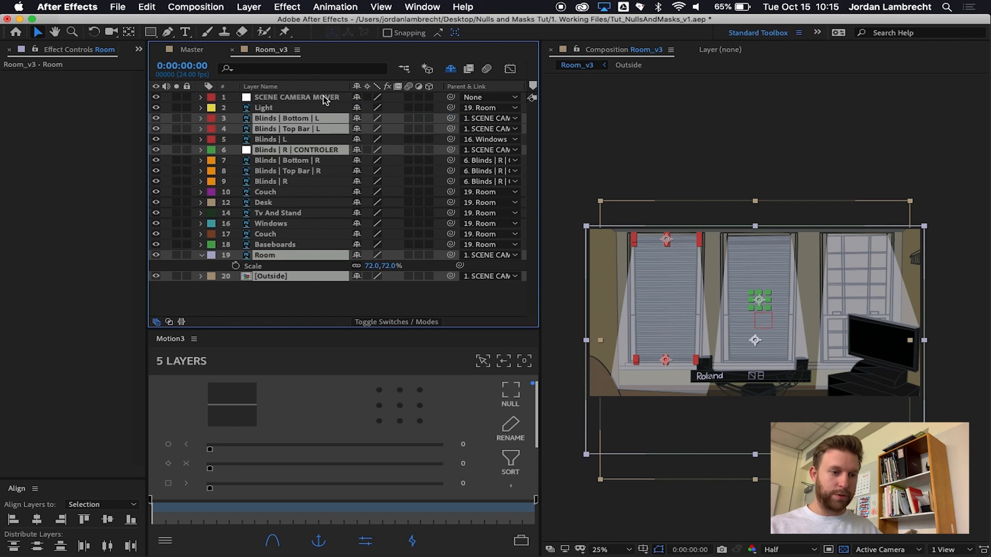
pyautogui.click(264, 176)
pyautogui.click(771, 98)
pyautogui.scroll(-3, 767, 290)
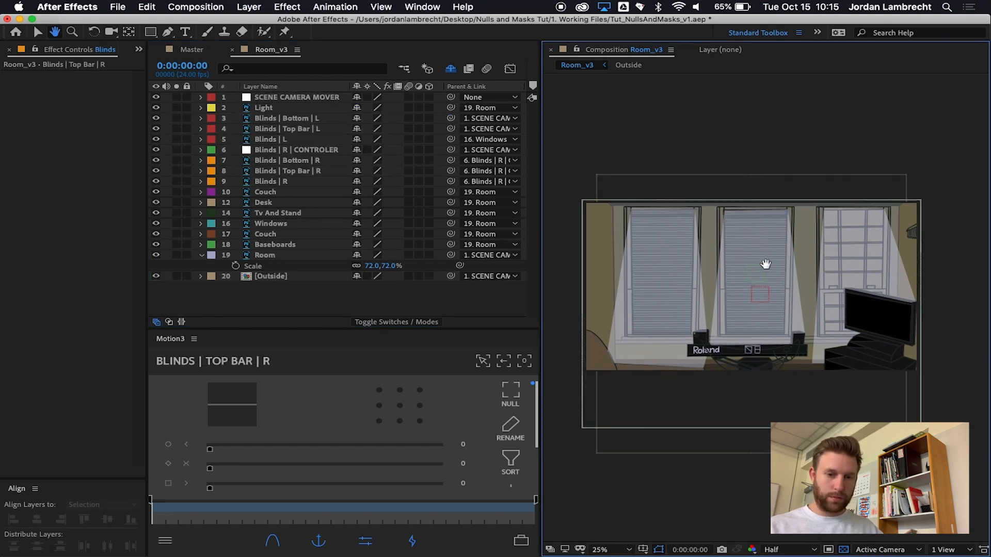
# Try moving the Blinds | R | CONTROLER null up above the window, and undo the move.
pyautogui.click(320, 151)
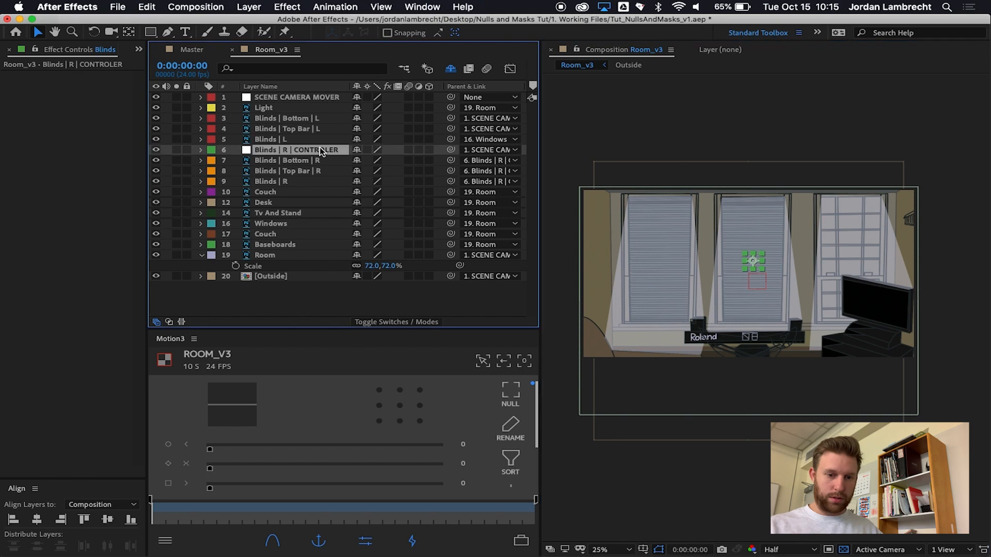
pyautogui.moveTo(754, 261); pyautogui.dragTo(741, 139)
pyautogui.press('super+z')
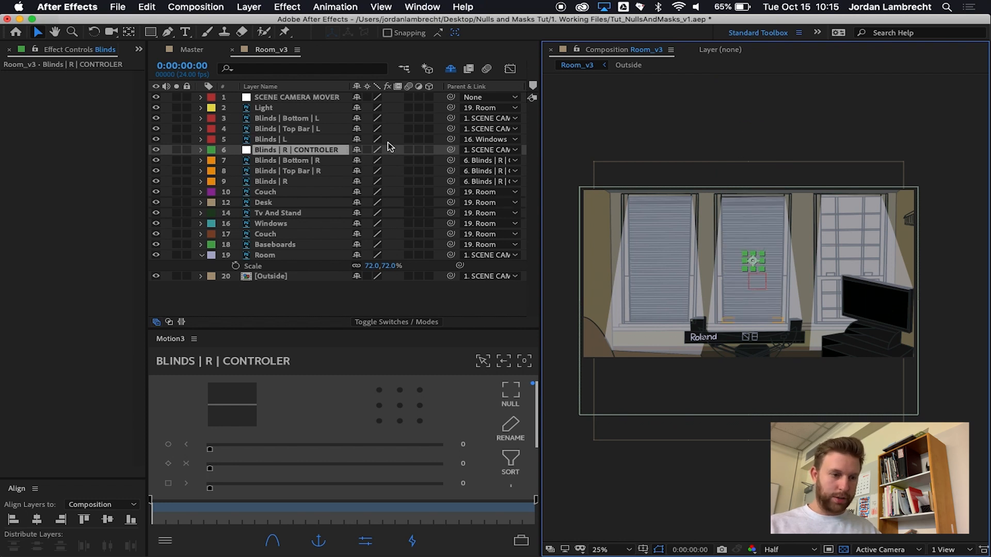
# Show the timeline bars and add a Position keyframe to Blinds | R | CONTROLER at 0:00:01:00.
pyautogui.press('p')
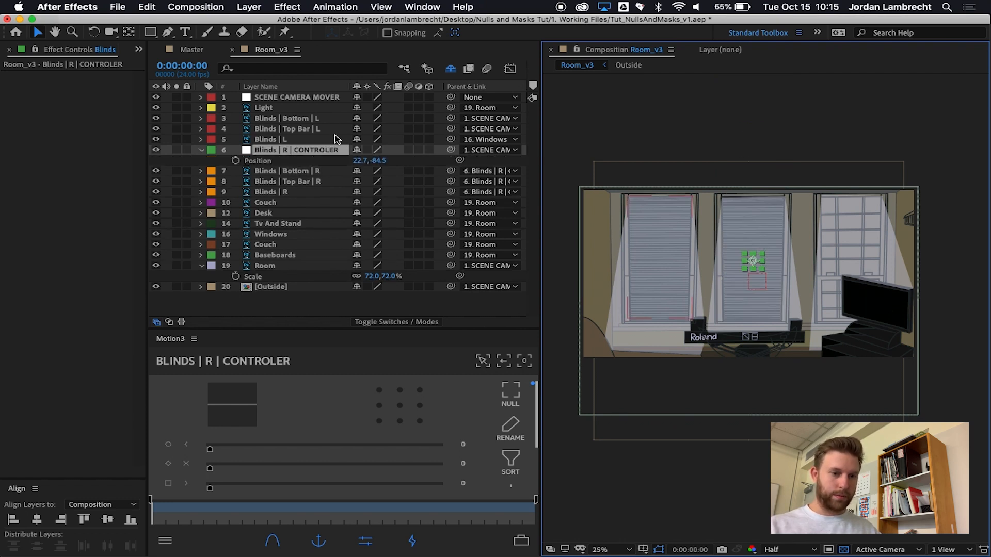
pyautogui.click(156, 322)
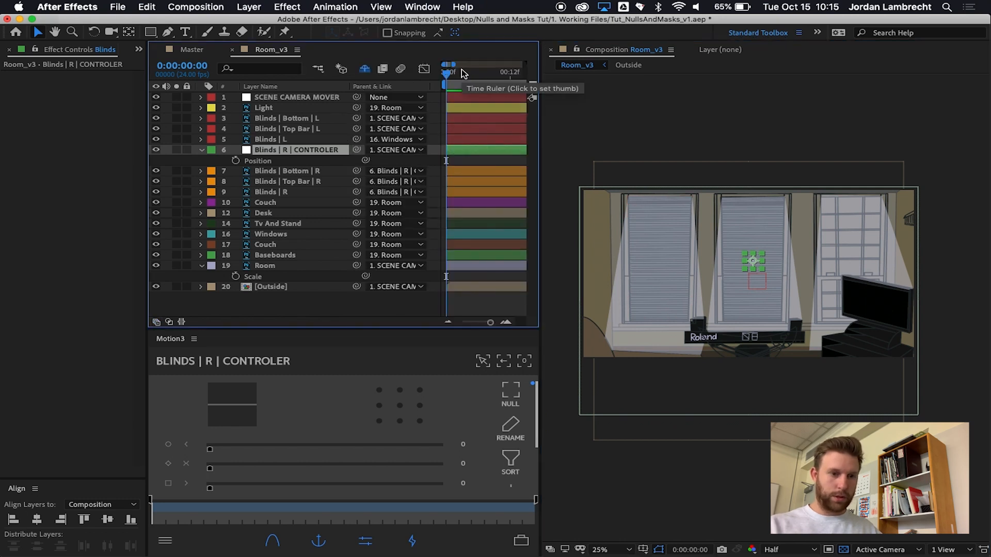
pyautogui.press('-')
pyautogui.click(509, 76)
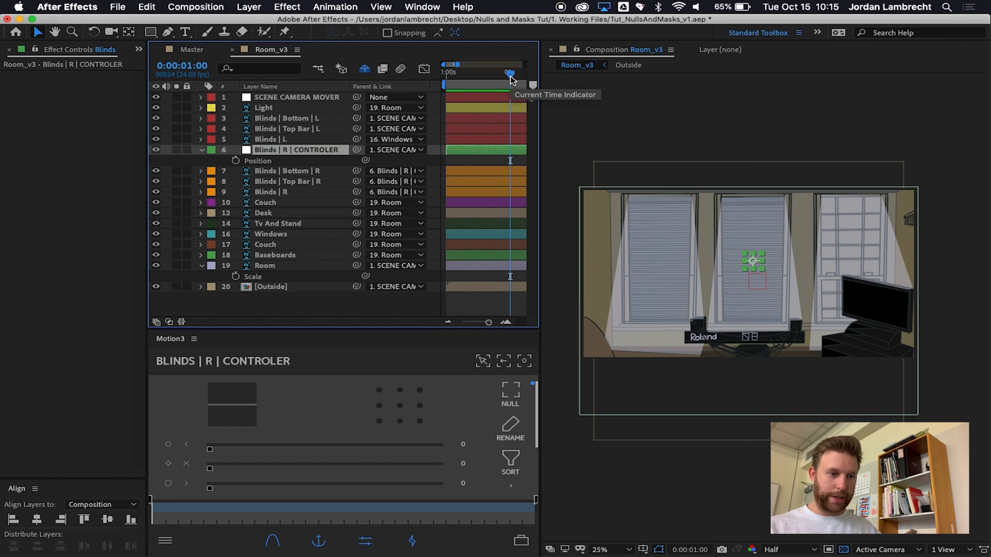
pyautogui.hotkey('alt', 'shift', 'p')
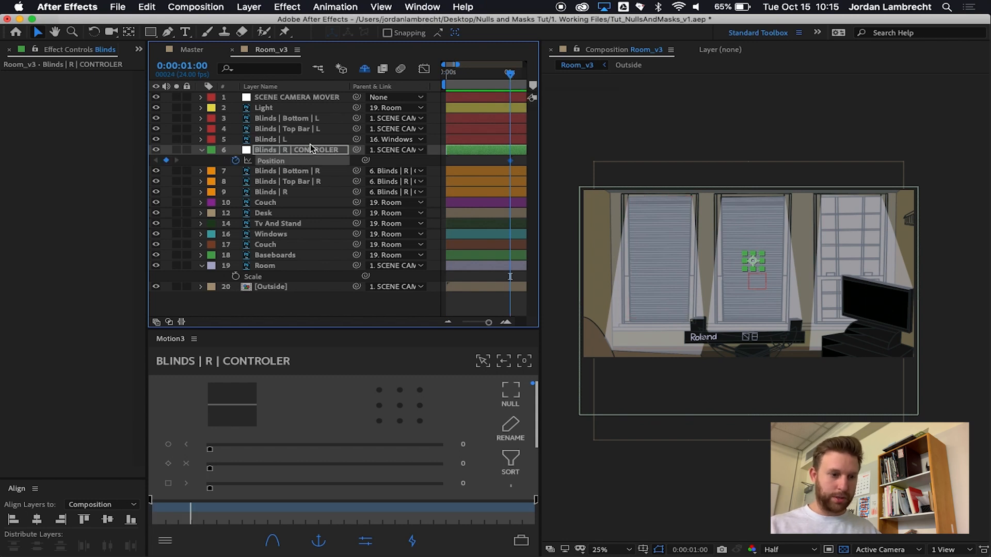
# At 0:00:00:00, raise Blinds | R | CONTROLER straight up above the window and preview the blind animation up to 0:00:02:16.
pyautogui.click(446, 75)
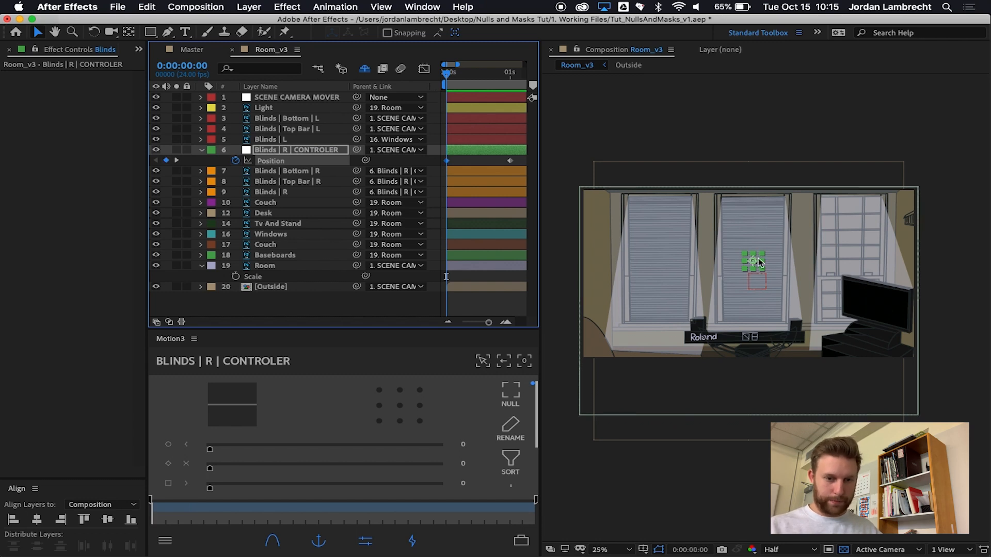
pyautogui.moveTo(752, 263); pyautogui.dragTo(753, 136)
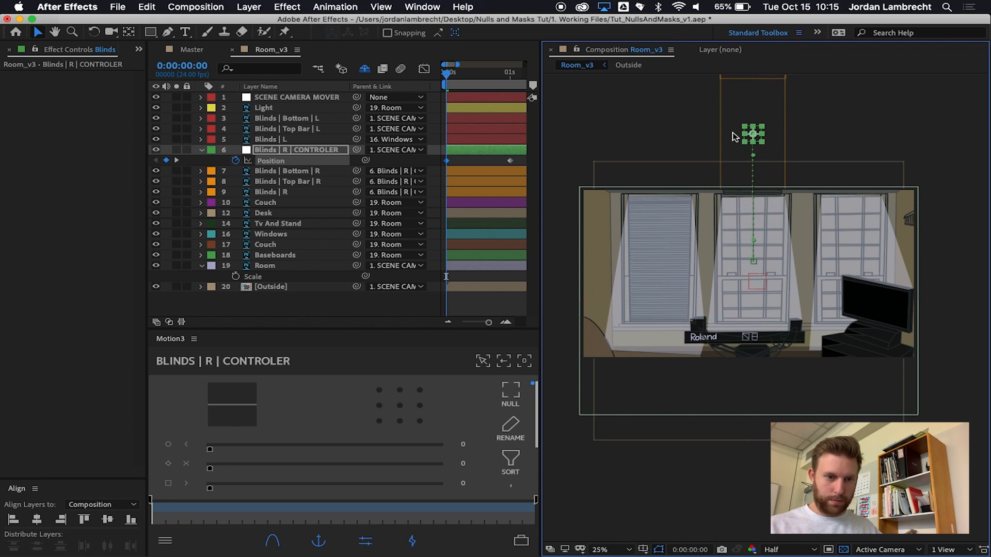
pyautogui.press('-')
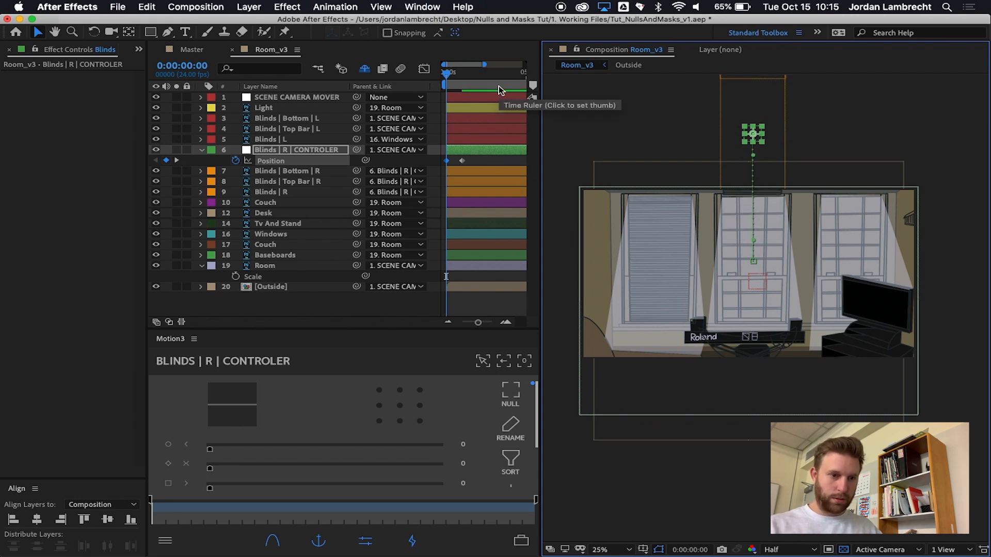
pyautogui.click(488, 82)
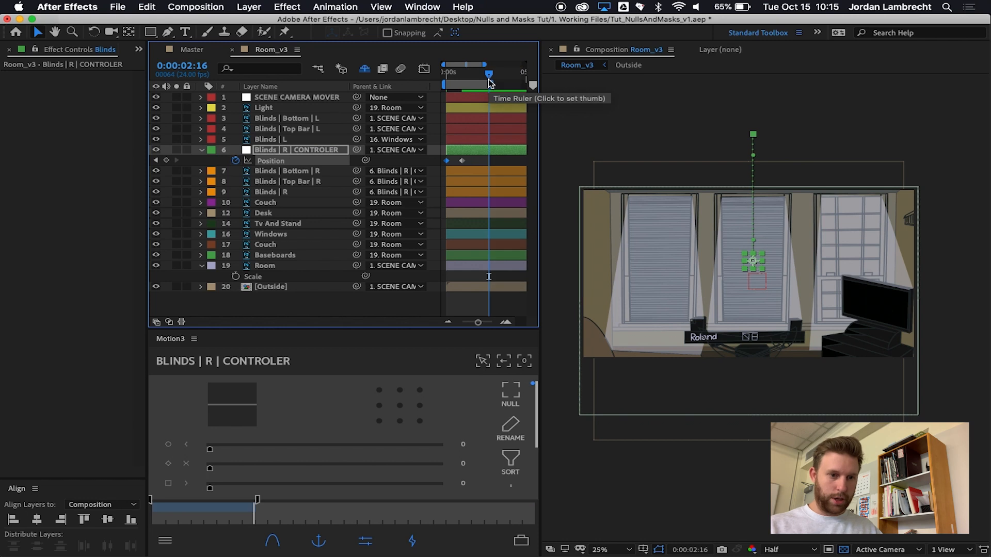
pyautogui.press('space')
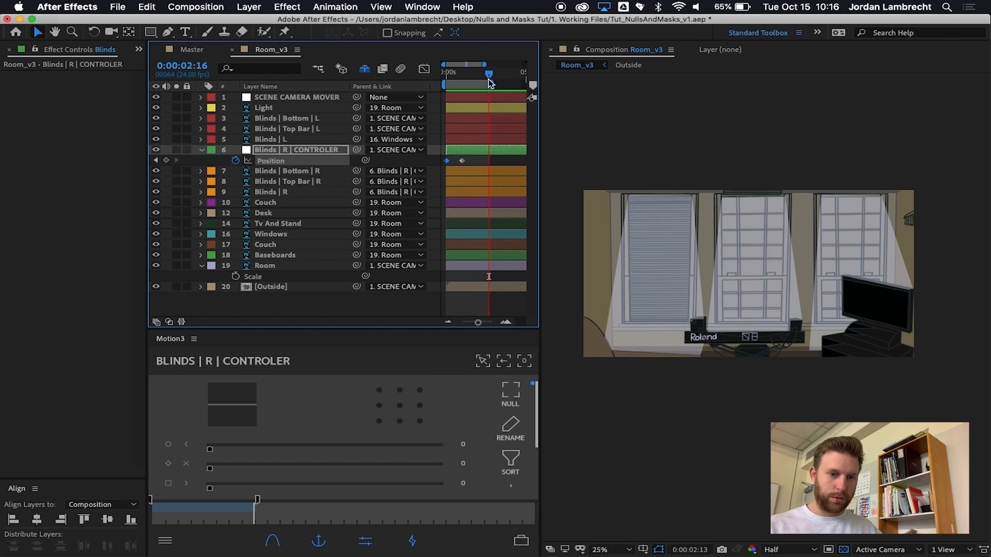
# Reveal Position and Scale on SCENE CAMERA MOVER and add Position keyframes at 0:00:00:00 and 0:00:02:13.
pyautogui.moveTo(489, 77); pyautogui.dragTo(454, 75)
pyautogui.click(341, 101)
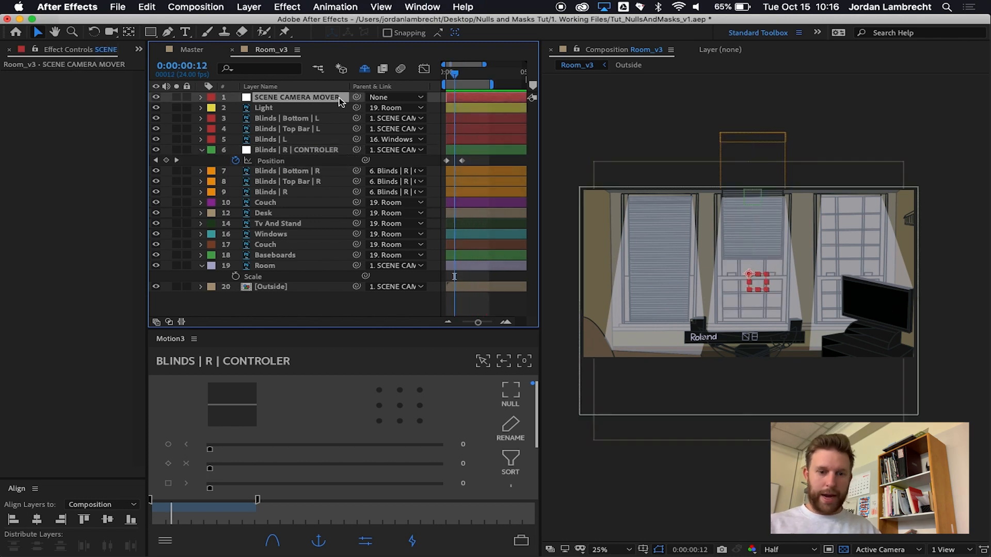
pyautogui.scroll(2, 734, 257)
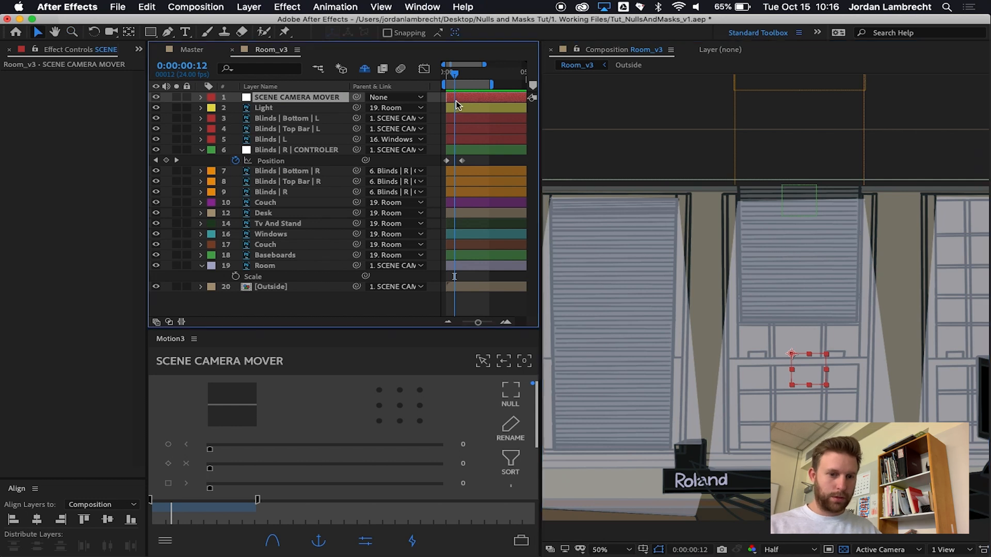
pyautogui.press('z')
pyautogui.keyDown('alt'); pyautogui.click(707, 214); pyautogui.keyUp('alt')
pyautogui.moveTo(816, 370); pyautogui.dragTo(745, 341)
pyautogui.moveTo(451, 75); pyautogui.dragTo(422, 76)
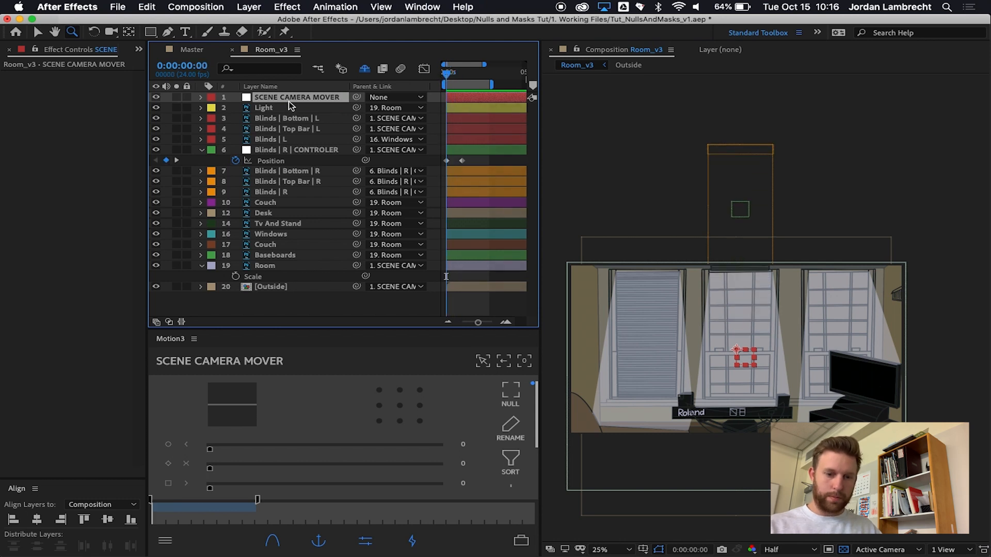
pyautogui.press('s')
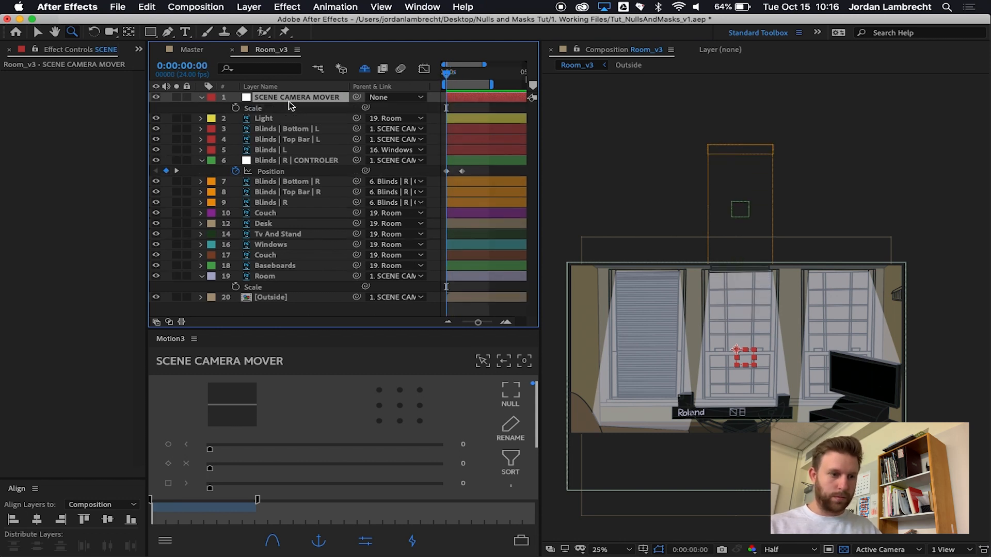
pyautogui.hotkey('alt', 'shift', 'p')
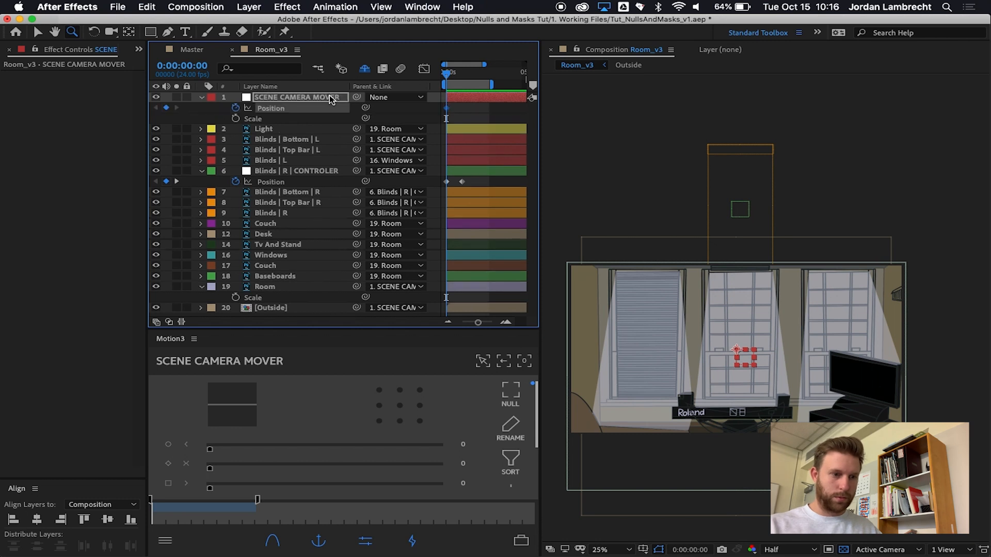
pyautogui.click(486, 72)
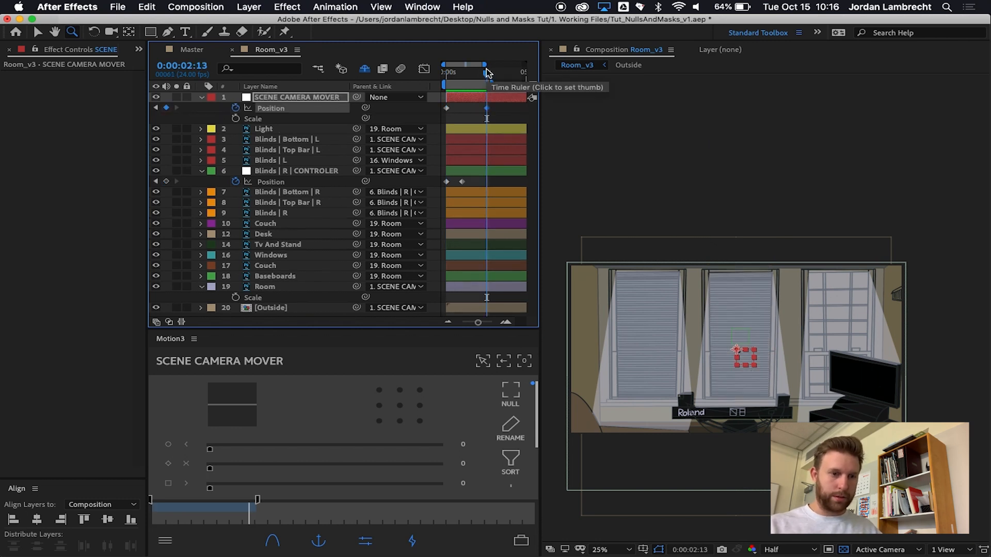
# Add Scale keyframes to SCENE CAMERA MOVER at 0:00:00:00 and 0:00:02:13.
pyautogui.click(445, 76)
pyautogui.hotkey('alt', 'shift', 's')
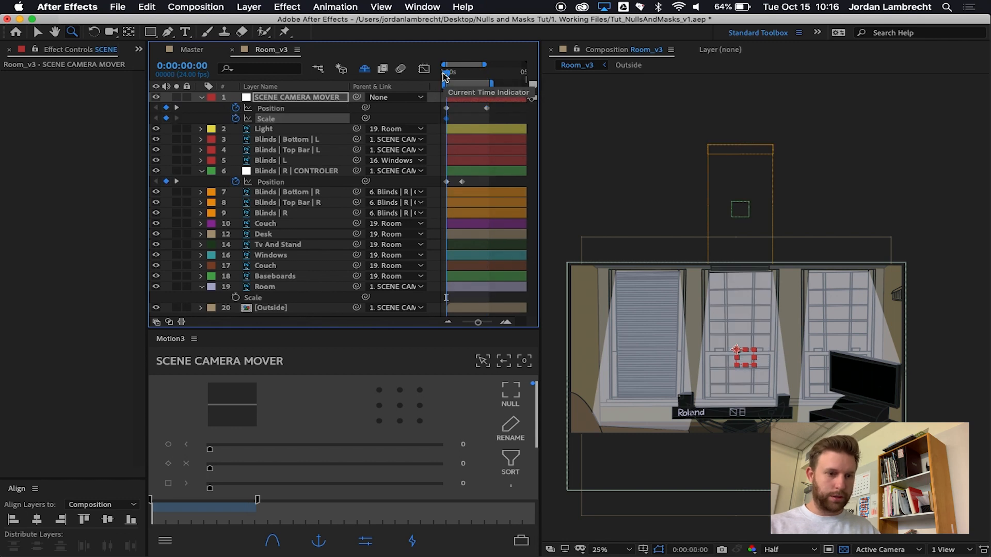
pyautogui.click(481, 72)
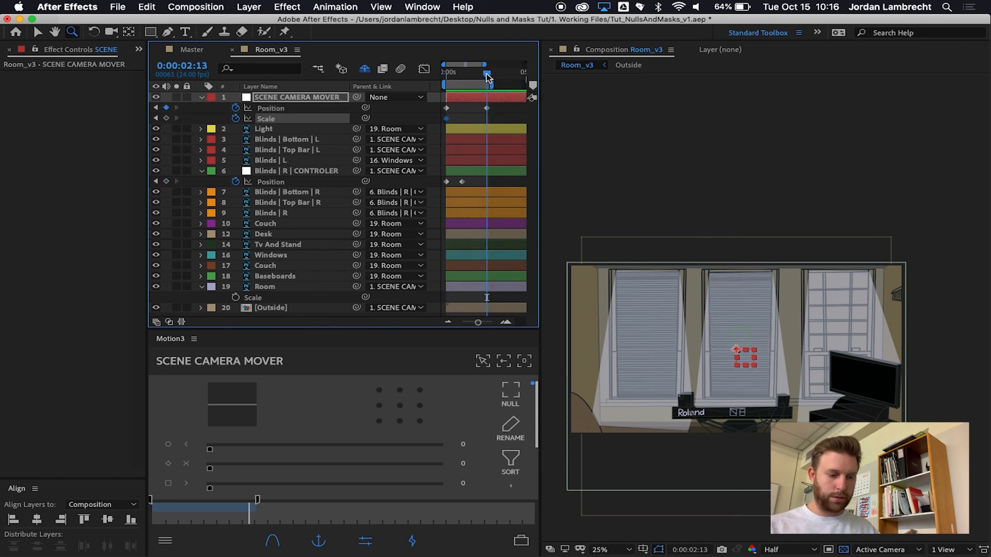
pyautogui.hotkey('alt', 'shift', 's')
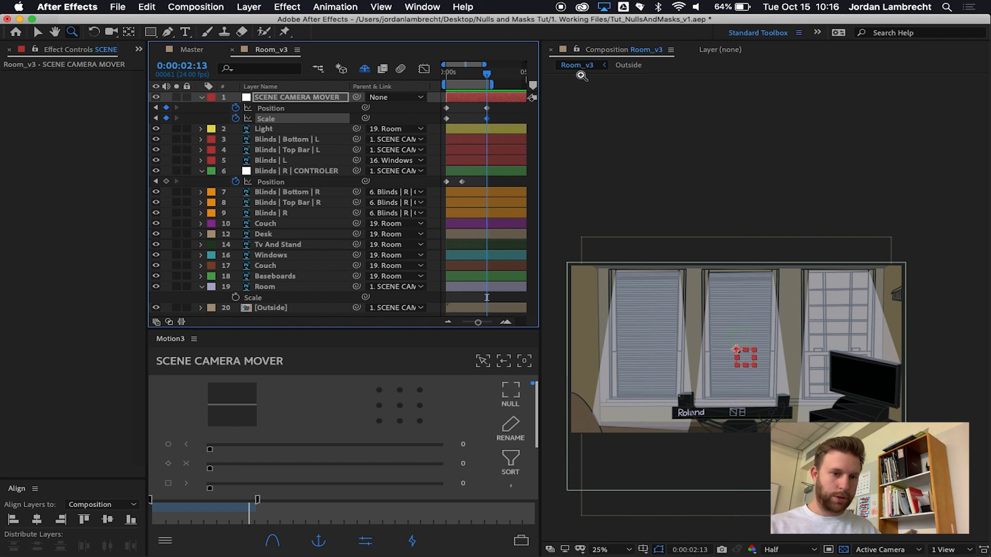
# Widen the timeline, show its layer switches and property values, and fit the composition in the viewer.
pyautogui.moveTo(147, 184); pyautogui.dragTo(99, 170)
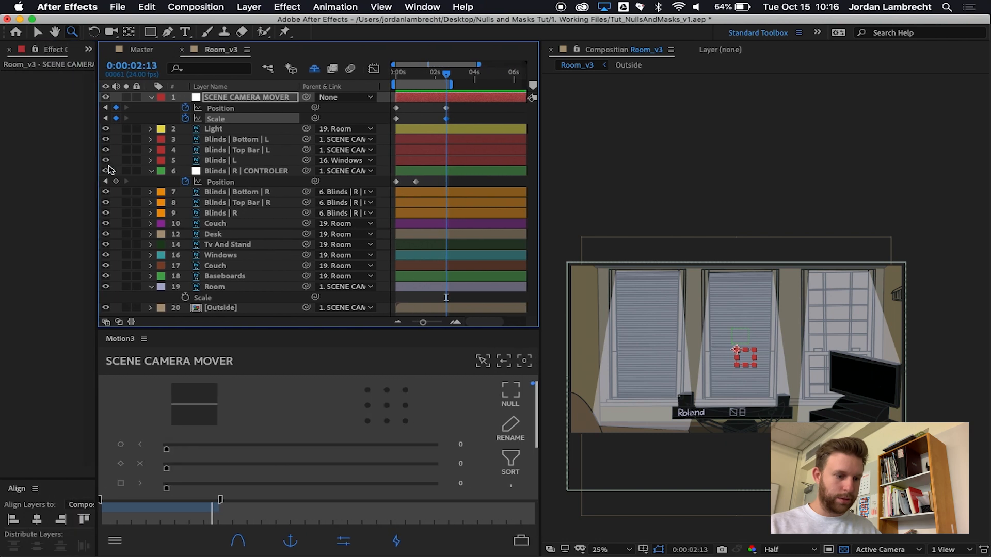
pyautogui.click(106, 321)
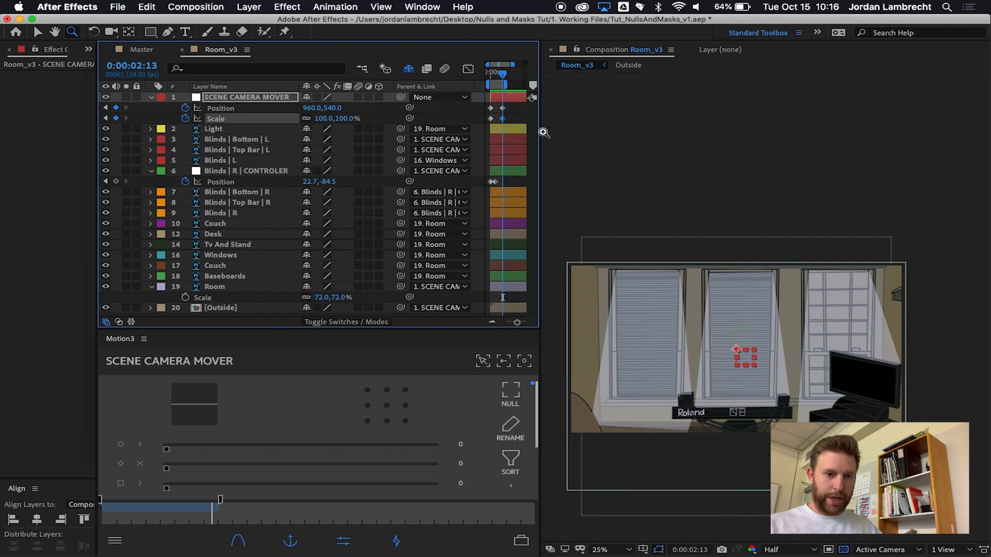
pyautogui.moveTo(539, 134); pyautogui.dragTo(650, 120)
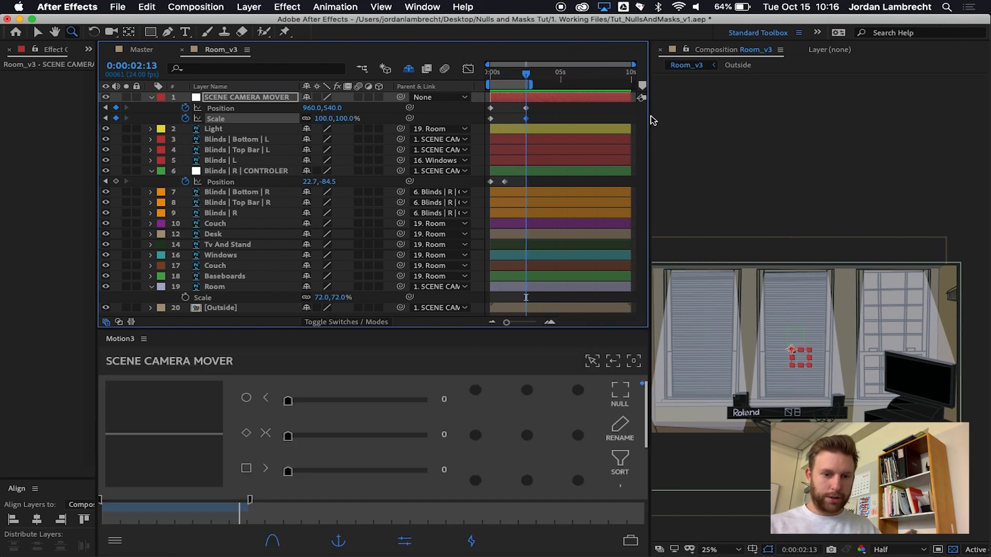
pyautogui.scroll(-4, 807, 301)
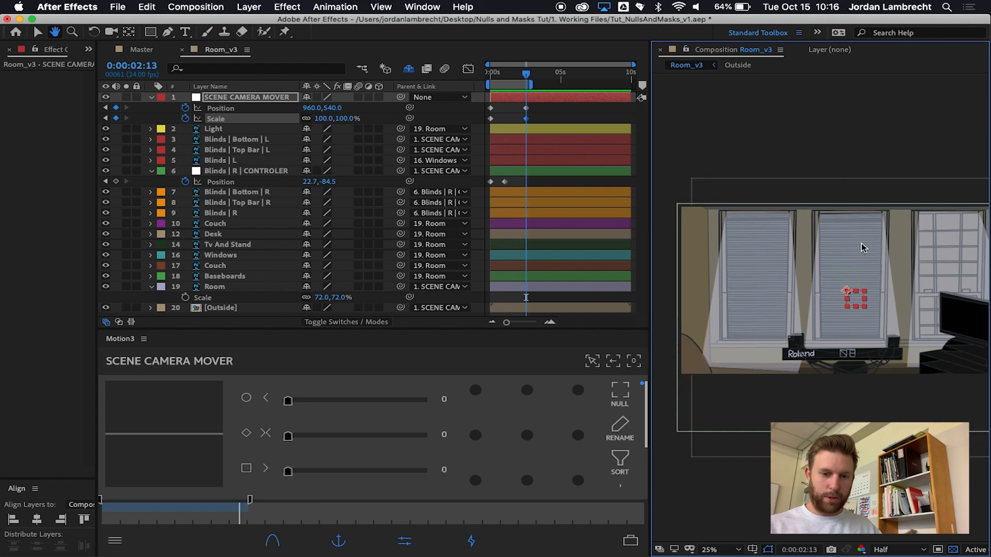
pyautogui.click(705, 546)
pyautogui.click(737, 328)
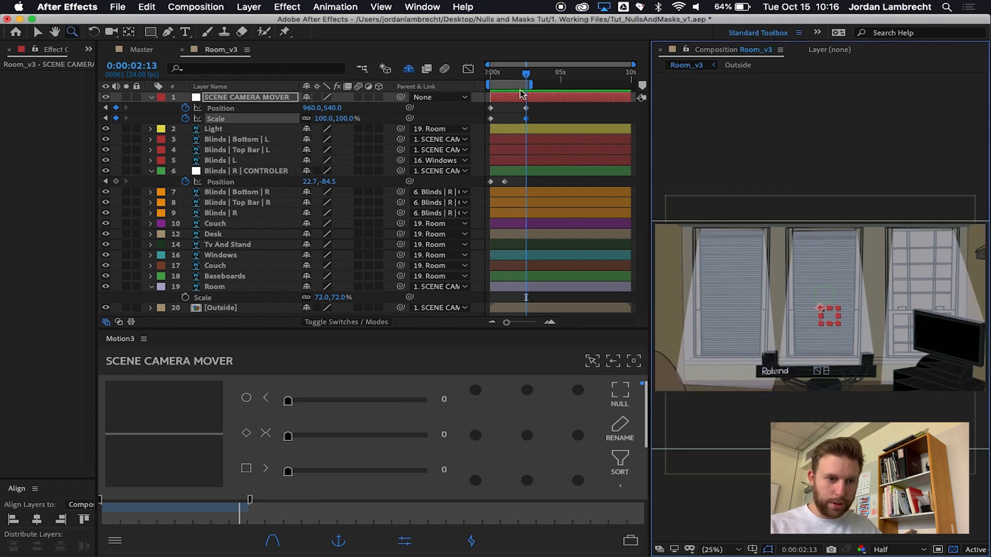
# Set SCENE CAMERA MOVER's Scale to 105% at 0:00:02:13.
pyautogui.click(347, 119)
pyautogui.write('10')
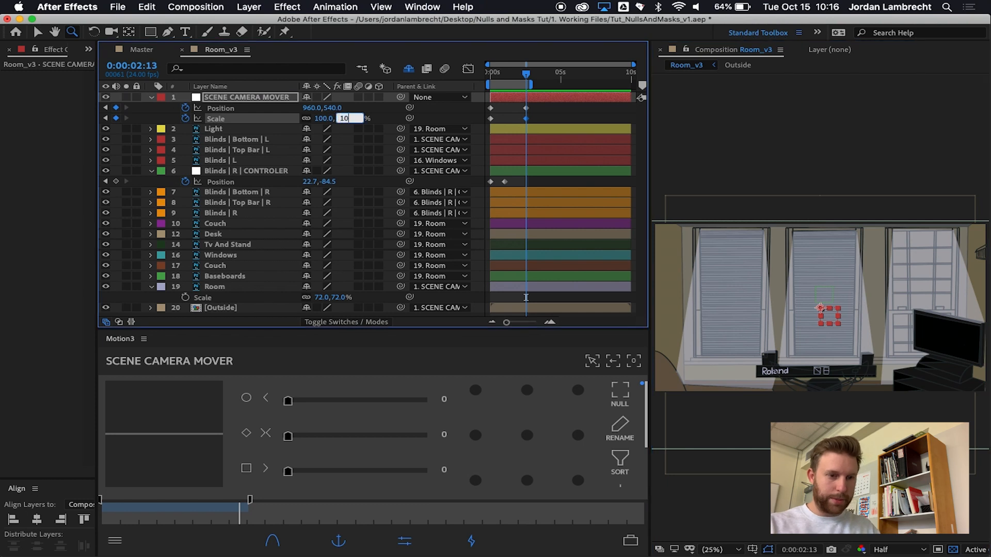
pyautogui.write('5')
pyautogui.press('Return')
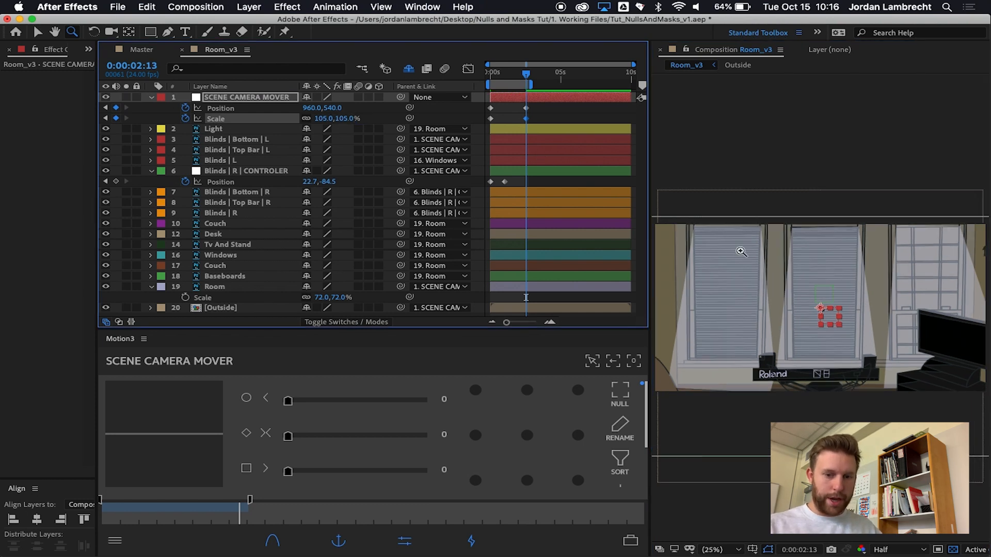
# Set SCENE CAMERA MOVER's horizontal Position to 832 at 0:00:00:00 and 1145 at 0:00:02:13.
pyautogui.press('Home')
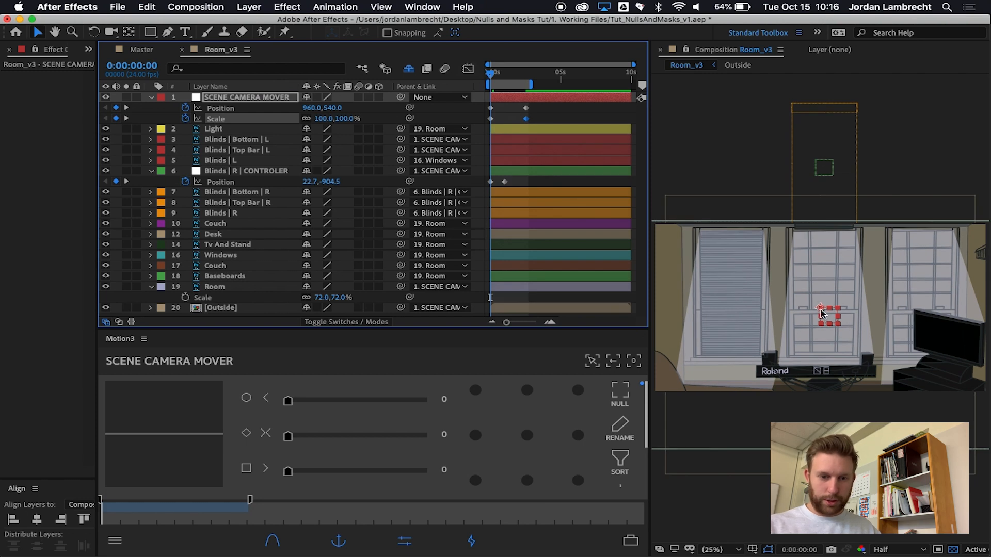
pyautogui.moveTo(821, 313); pyautogui.dragTo(798, 315)
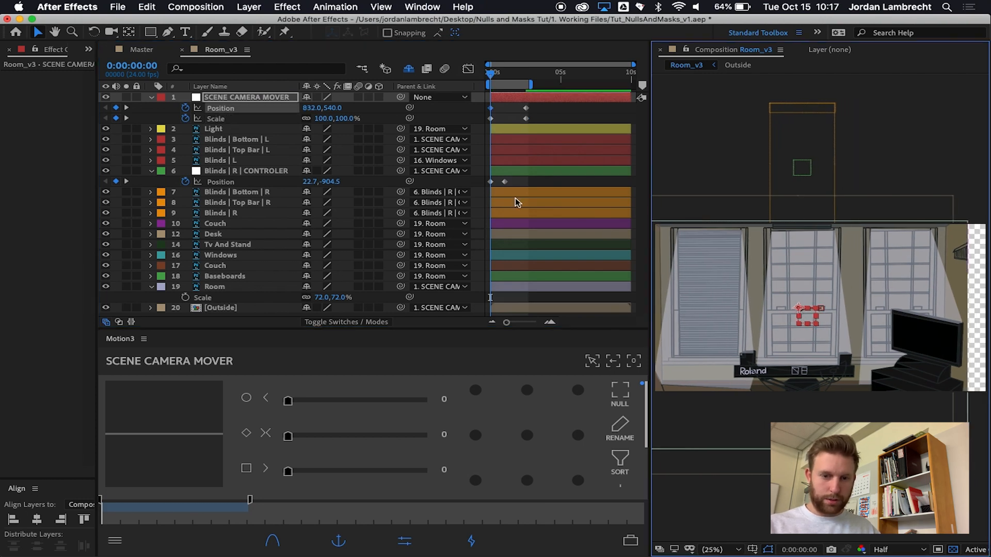
pyautogui.click(526, 76)
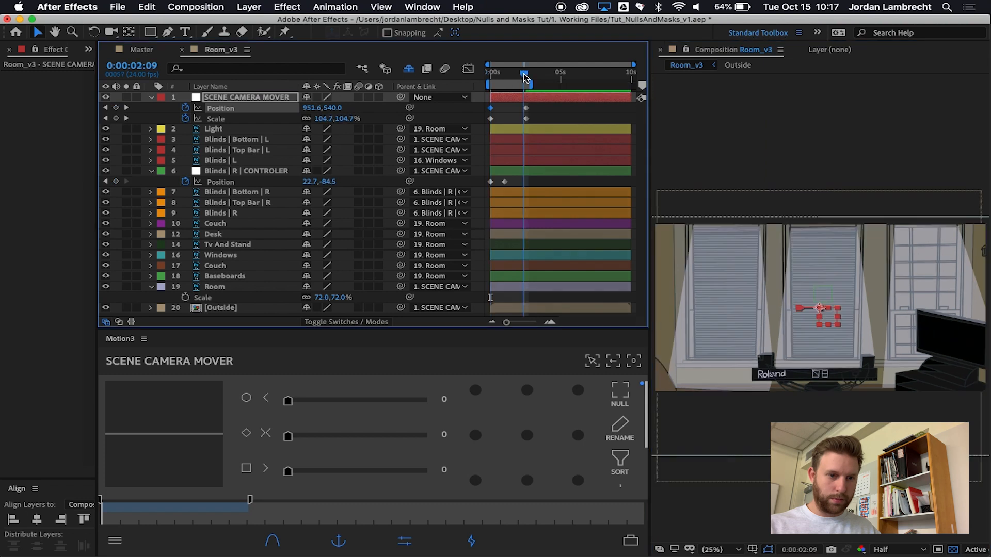
pyautogui.moveTo(526, 77); pyautogui.dragTo(526, 76)
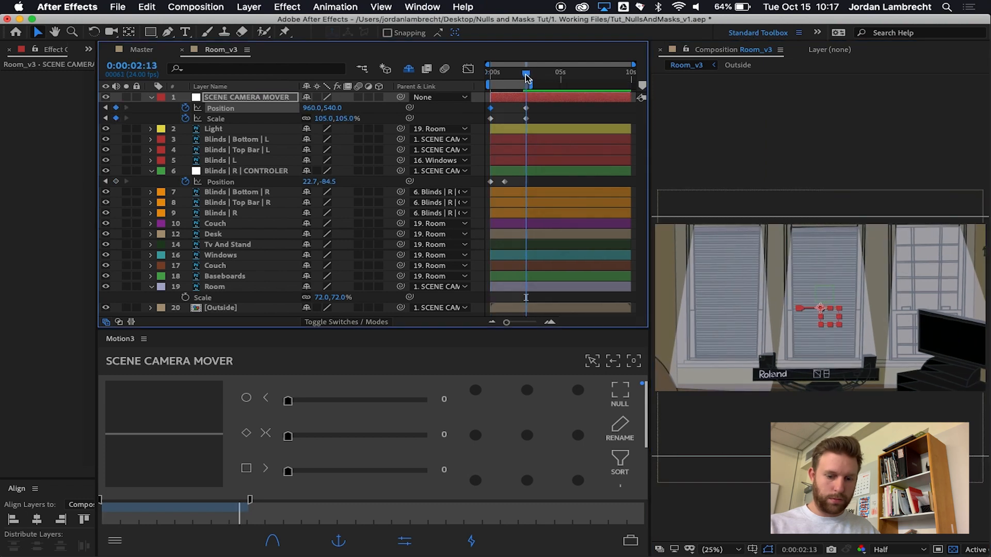
pyautogui.press('=')
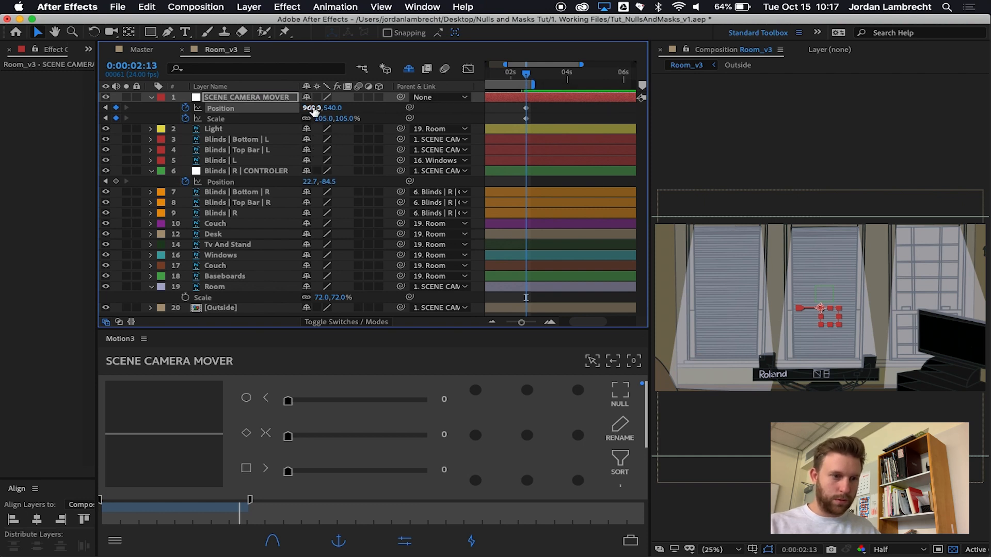
pyautogui.moveTo(312, 108); pyautogui.dragTo(446, 115)
# Preview the camera move and blind animation in a maximized composition view, and restore the normal layout.
pyautogui.moveTo(857, 195); pyautogui.dragTo(833, 140)
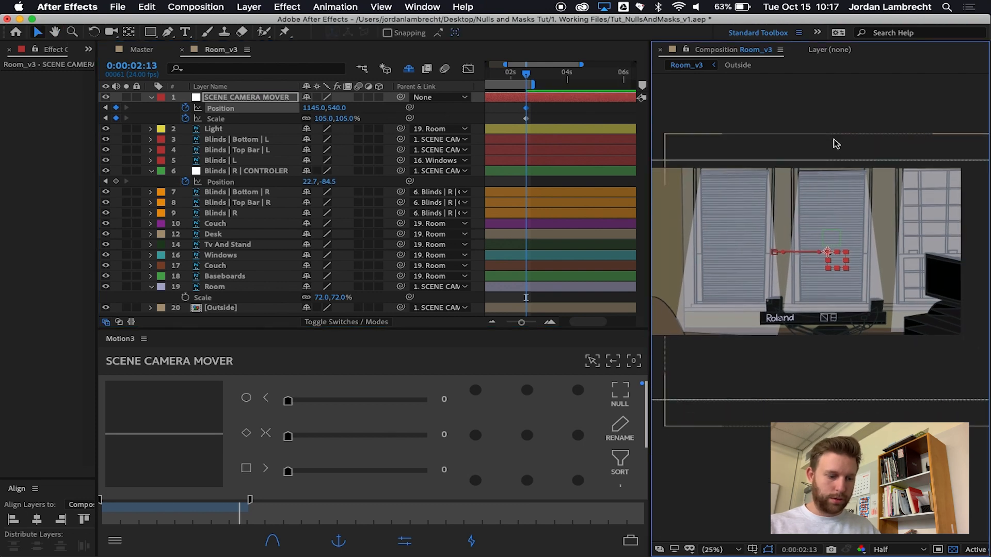
pyautogui.press('`')
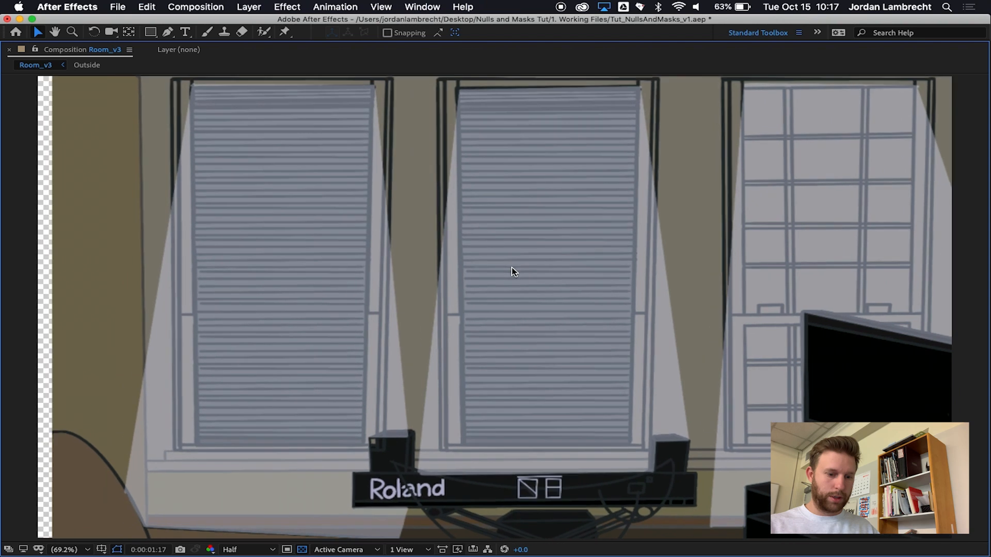
pyautogui.press('`')
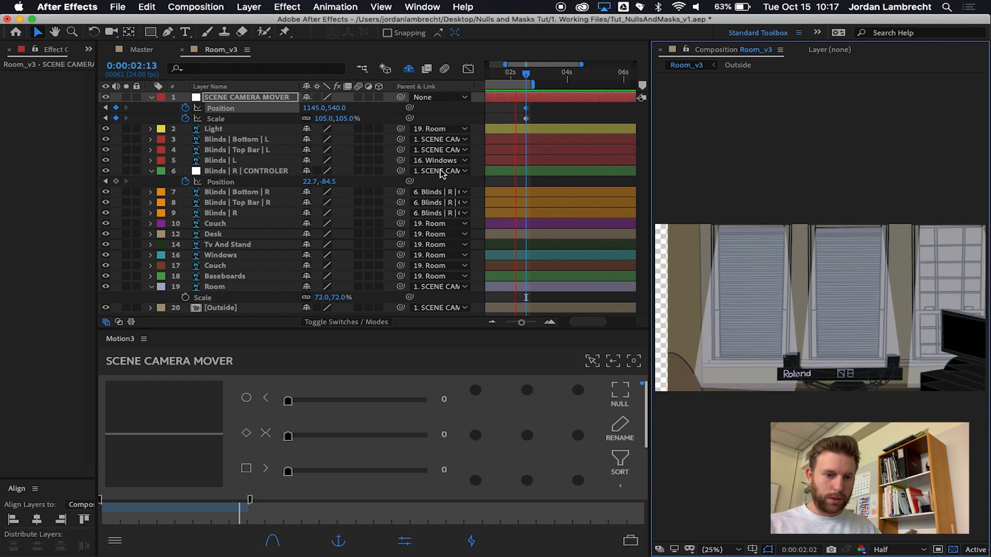
# Stop the preview and inspect Blinds | R | CONTROLER, SCENE CAMERA MOVER and the room's exposed edge near the start of the animation.
pyautogui.press('space')
pyautogui.click(224, 172)
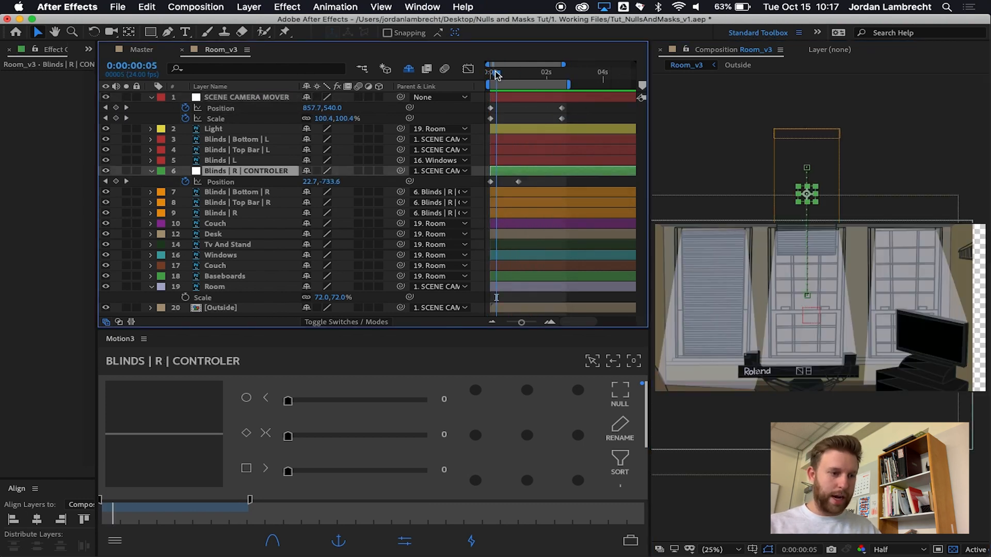
pyautogui.click(263, 100)
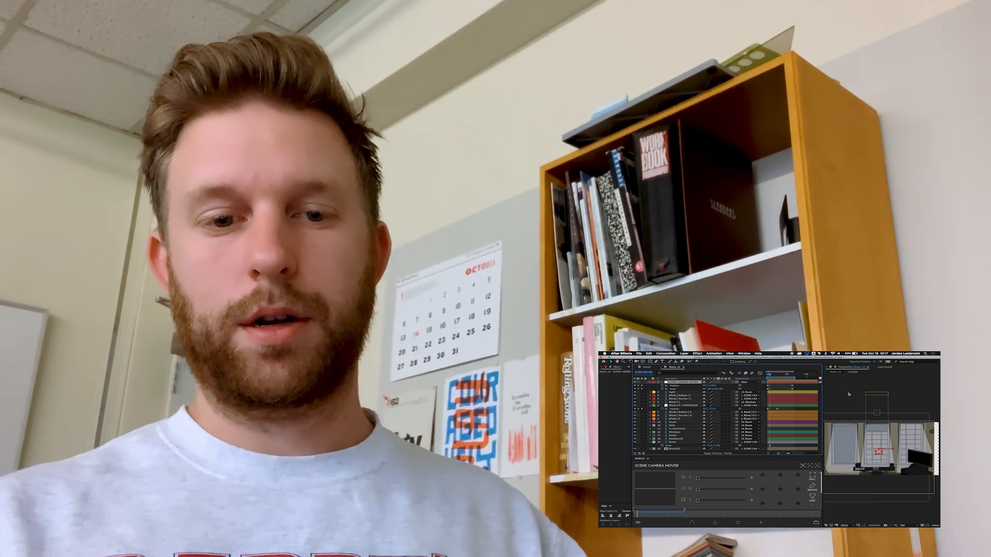
pyautogui.click(922, 419)
pyautogui.click(933, 417)
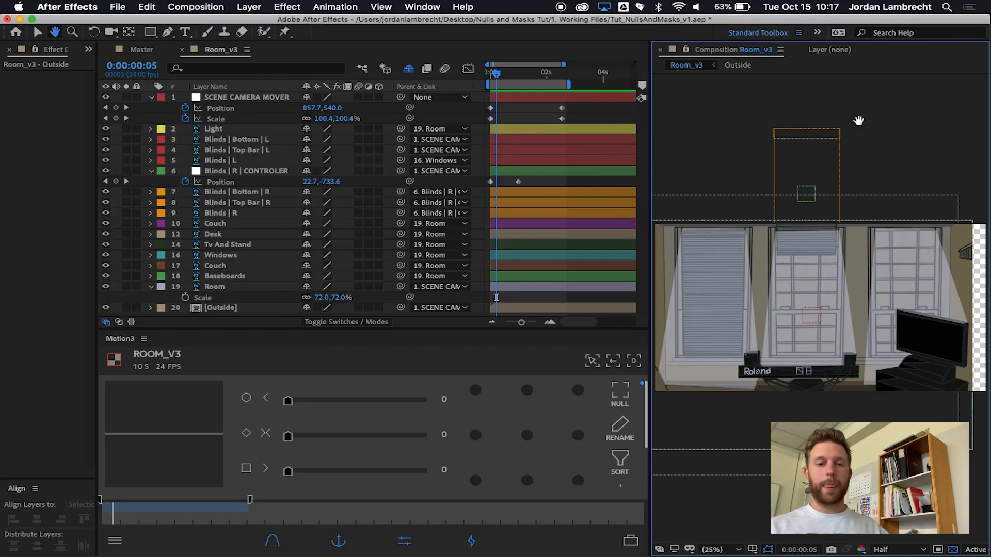
pyautogui.moveTo(858, 120); pyautogui.dragTo(848, 101)
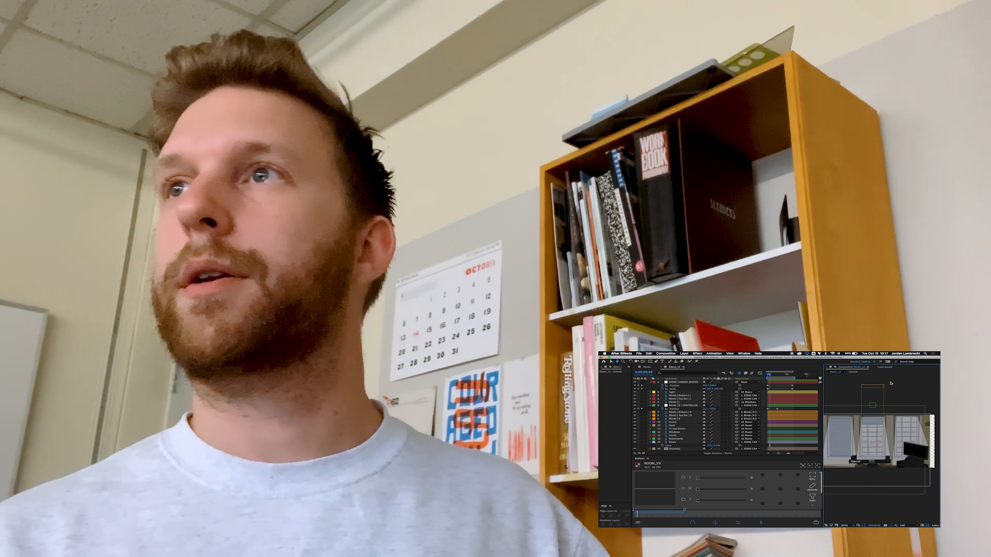
pyautogui.moveTo(879, 395)
pyautogui.mouseDown()
pyautogui.moveTo(891, 388)
pyautogui.moveTo(876, 387)
pyautogui.mouseUp()
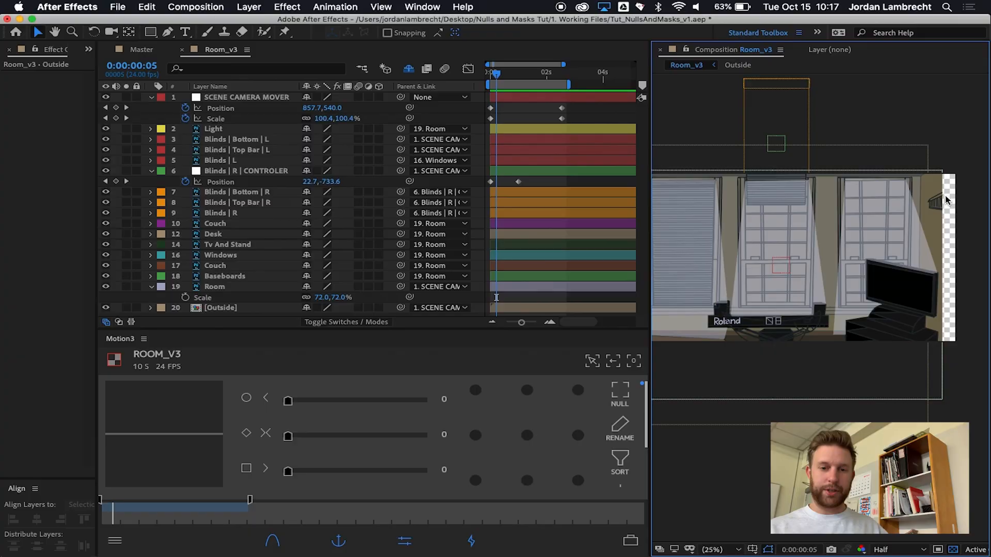
# Scrub SCENE CAMERA MOVER's Position animation to 0:00:02:12 and check the edges of the room artwork.
pyautogui.click(230, 97)
pyautogui.click(259, 112)
pyautogui.press('space')
pyautogui.moveTo(811, 124); pyautogui.dragTo(848, 104)
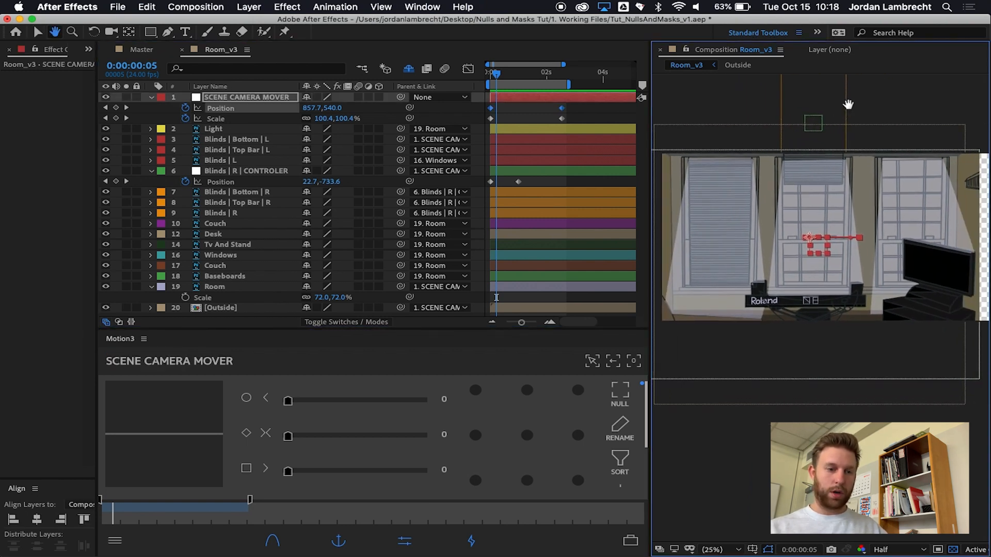
pyautogui.moveTo(493, 74); pyautogui.dragTo(559, 80)
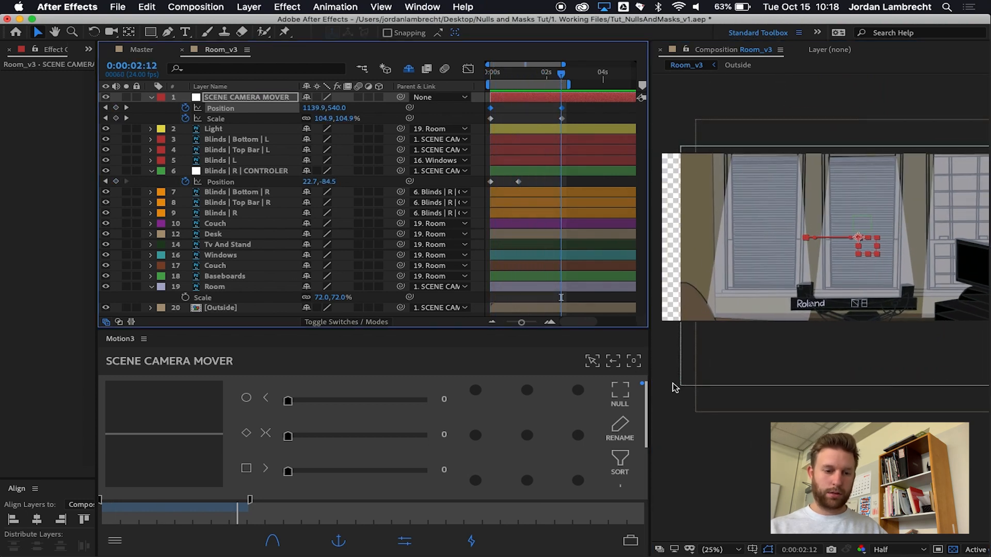
# Enlarge the composition viewer and the timeline, and go to 0:00:00:00 with SCENE CAMERA MOVER selected.
pyautogui.moveTo(650, 339); pyautogui.dragTo(596, 325)
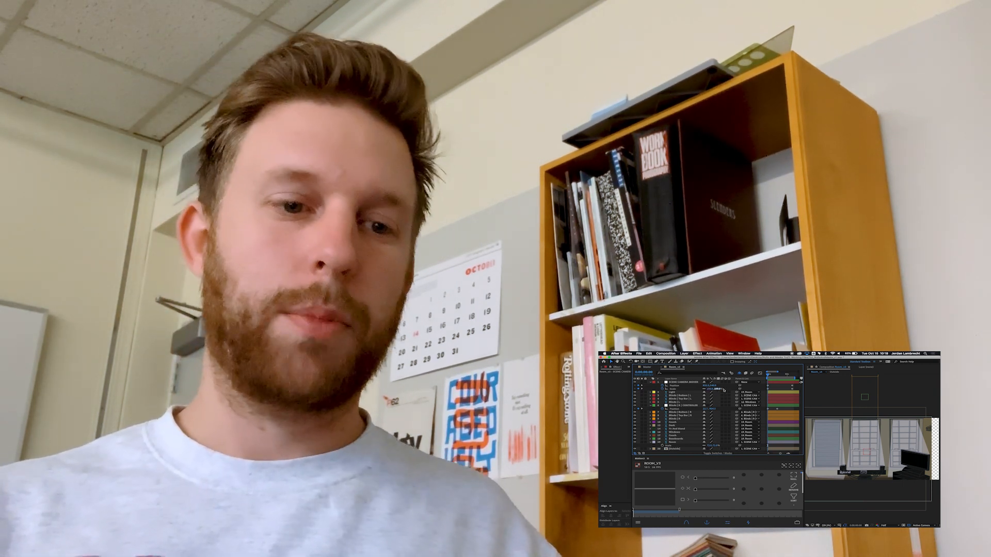
pyautogui.click(672, 390)
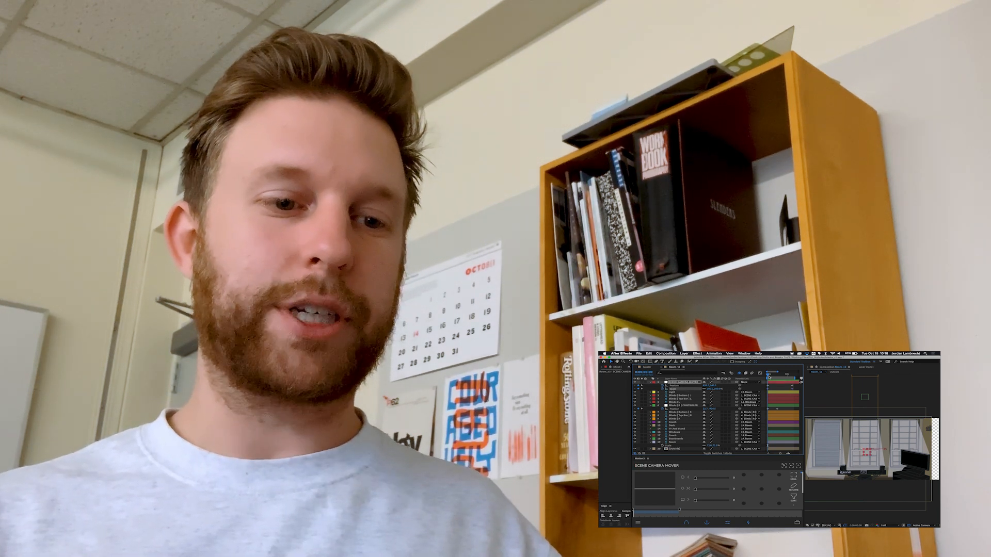
pyautogui.moveTo(767, 375); pyautogui.dragTo(768, 375)
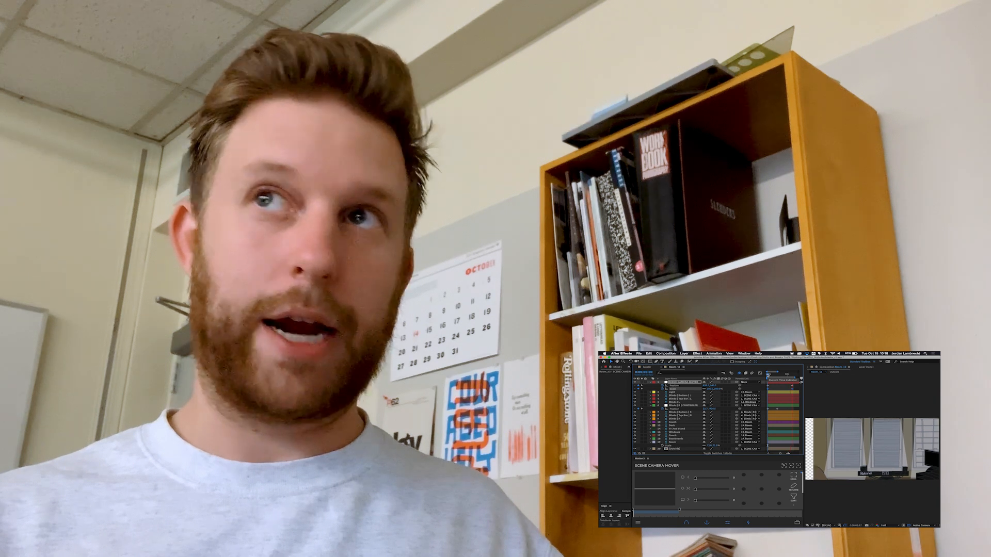
pyautogui.click(688, 383)
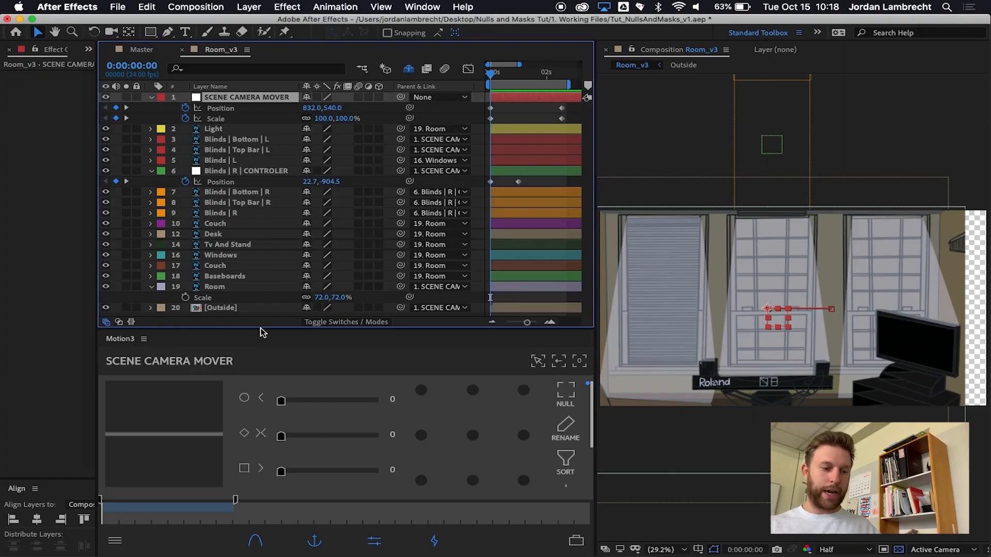
pyautogui.moveTo(243, 389); pyautogui.dragTo(243, 411)
# Create a null object named SCENE SCALER and parent SCENE CAMERA MOVER to it.
pyautogui.rightClick(282, 355)
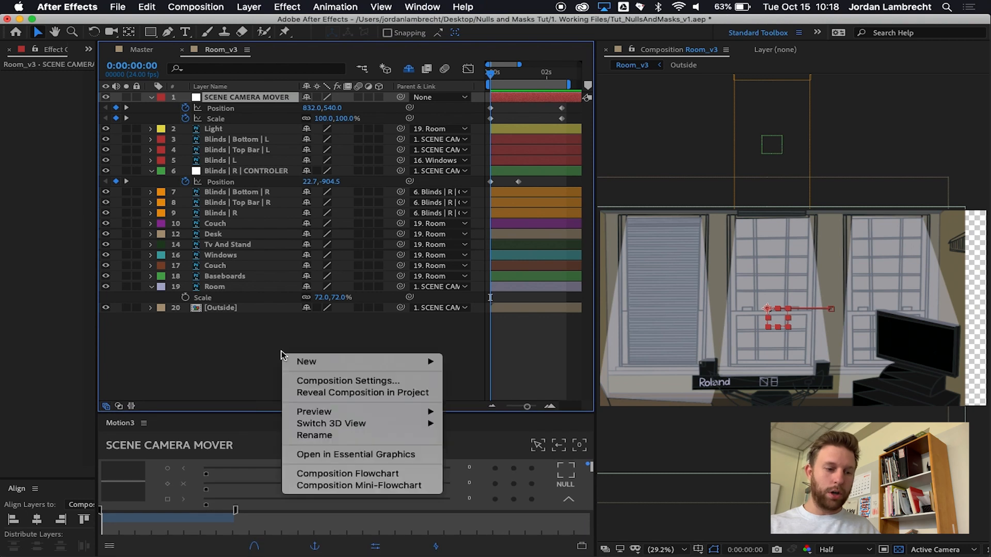
pyautogui.moveTo(387, 368)
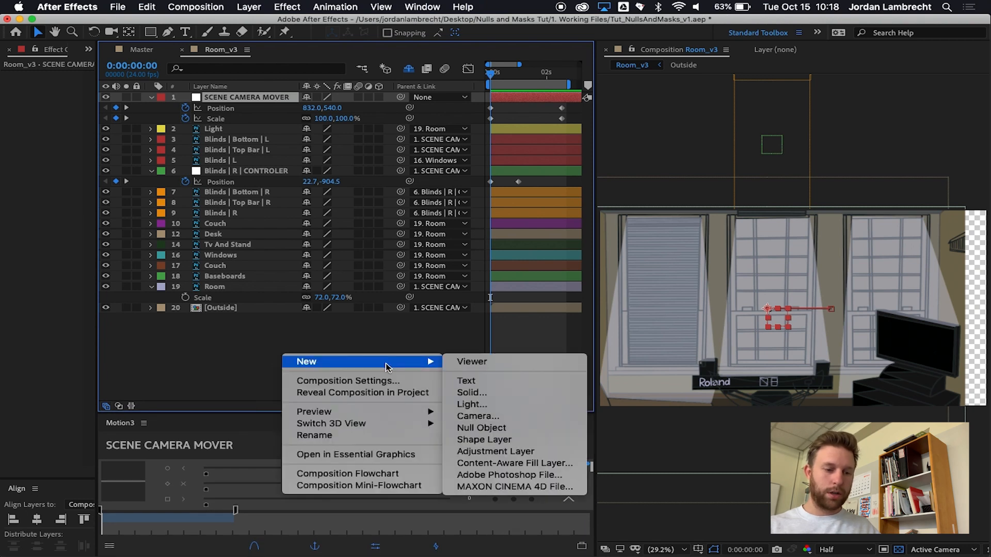
pyautogui.click(528, 428)
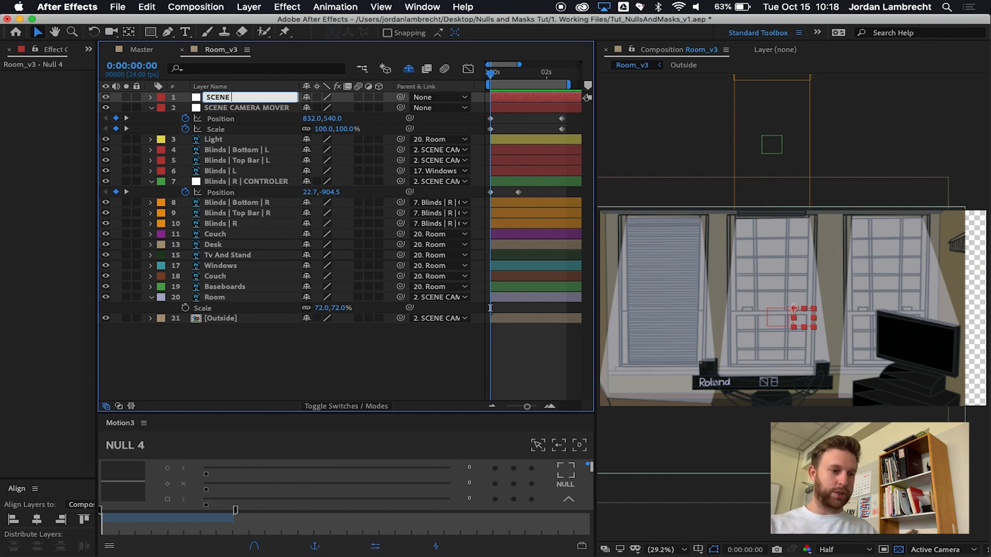
pyautogui.click(267, 108)
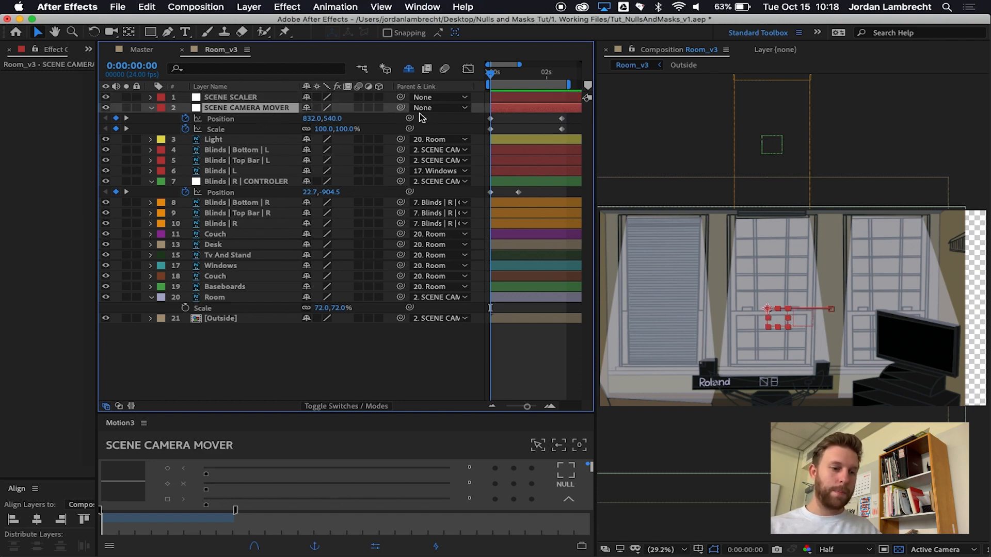
pyautogui.moveTo(402, 112); pyautogui.dragTo(245, 99)
# Set SCENE SCALER's Scale to 113% so the room artwork covers the frame edges.
pyautogui.click(244, 98)
pyautogui.press('s')
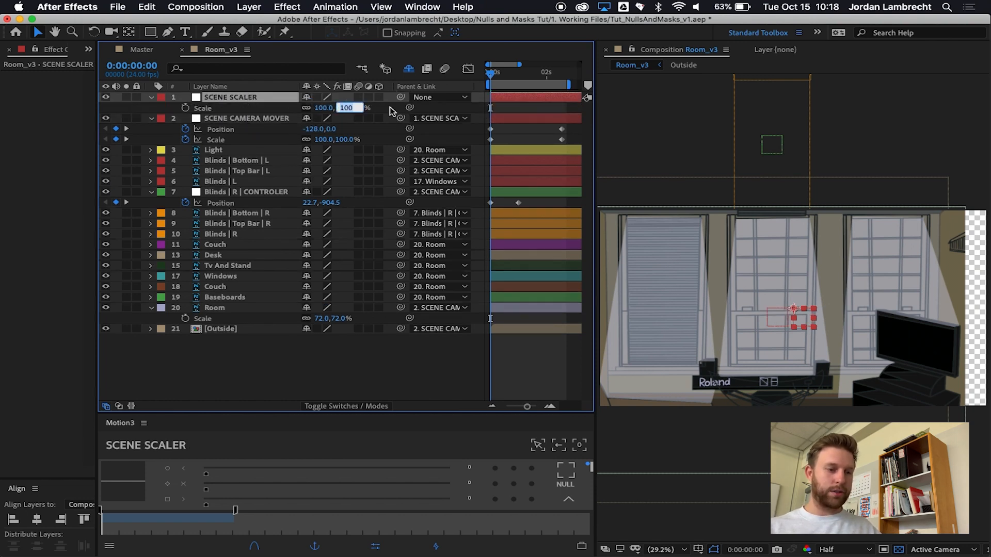
pyautogui.click(367, 111)
pyautogui.moveTo(347, 109); pyautogui.dragTo(363, 116)
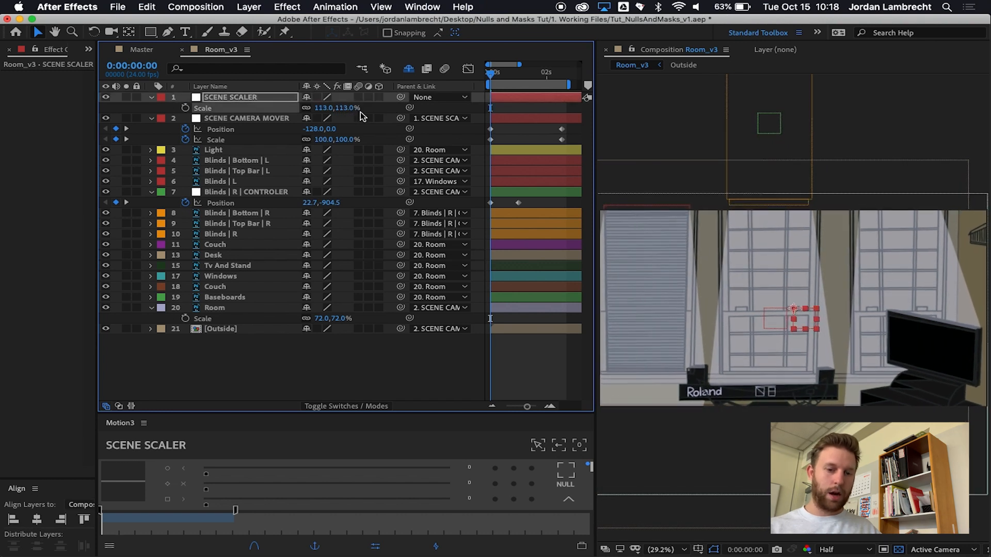
# Preview the enlarged scene from 0:00:00:00 and review SCENE CAMERA MOVER and Blinds | R | CONTROLER during playback.
pyautogui.moveTo(735, 192); pyautogui.dragTo(741, 155)
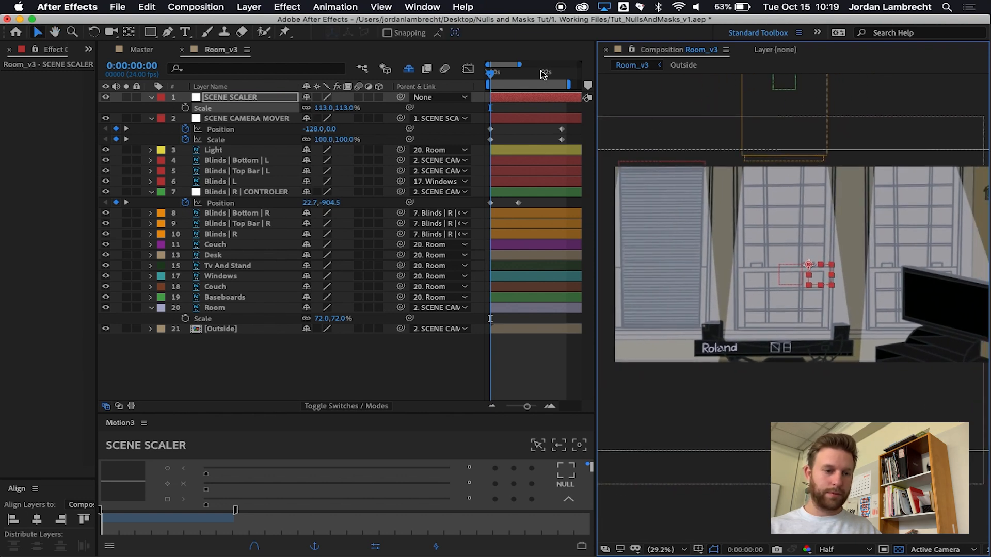
pyautogui.click(490, 73)
pyautogui.press('space')
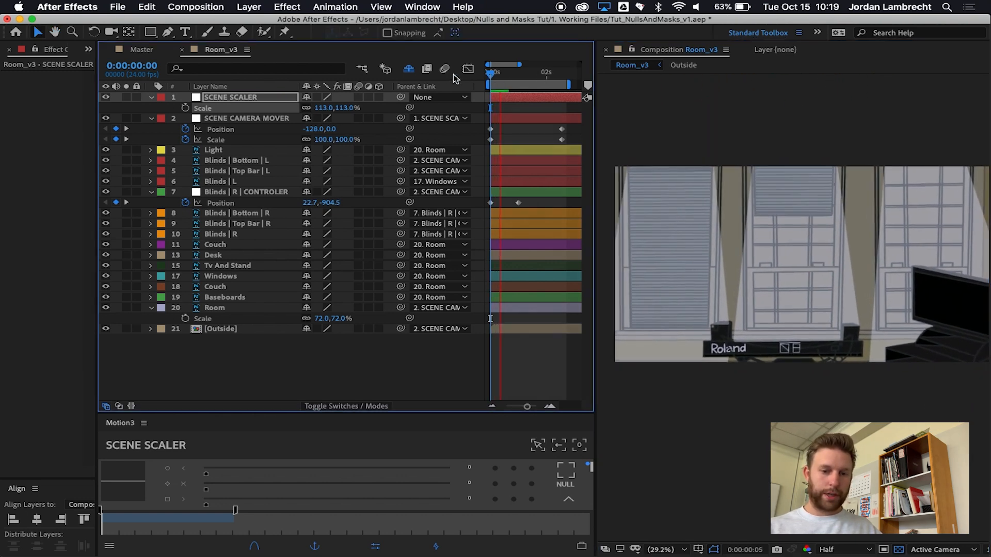
pyautogui.moveTo(795, 172); pyautogui.dragTo(775, 170)
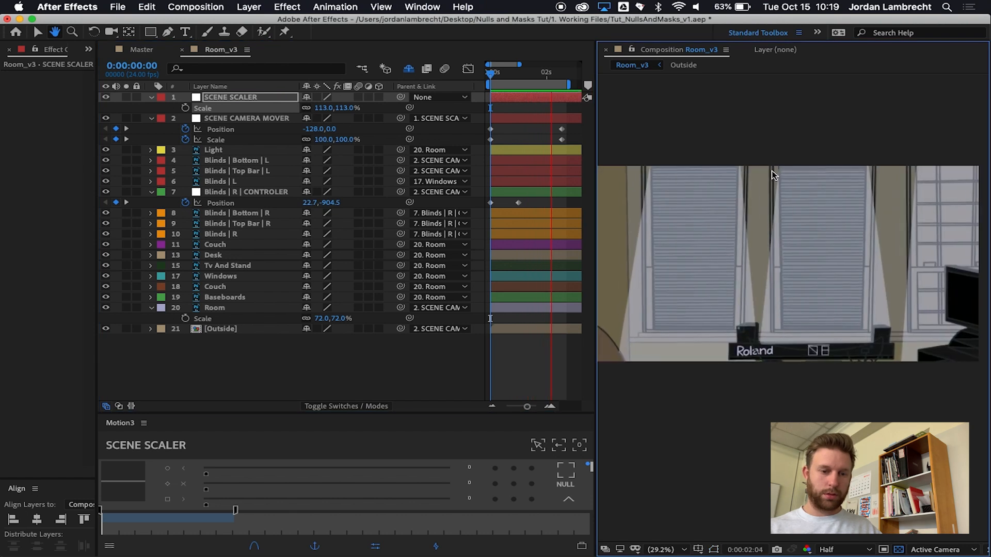
pyautogui.press('v')
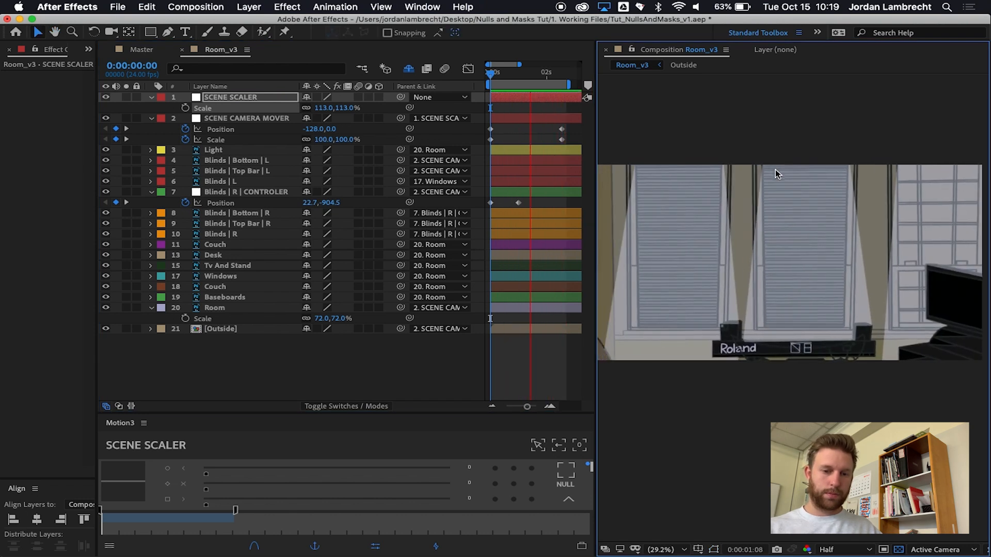
pyautogui.click(242, 118)
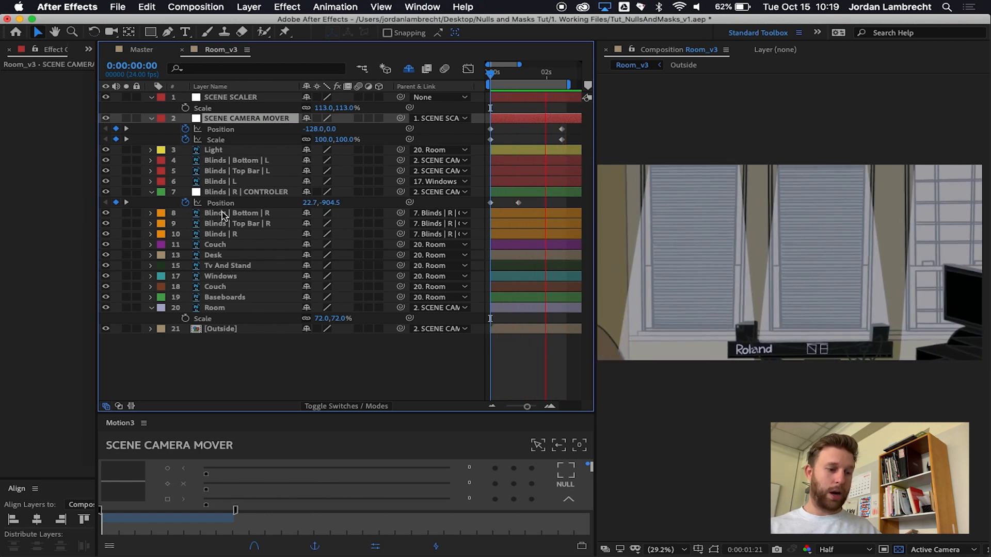
pyautogui.click(219, 192)
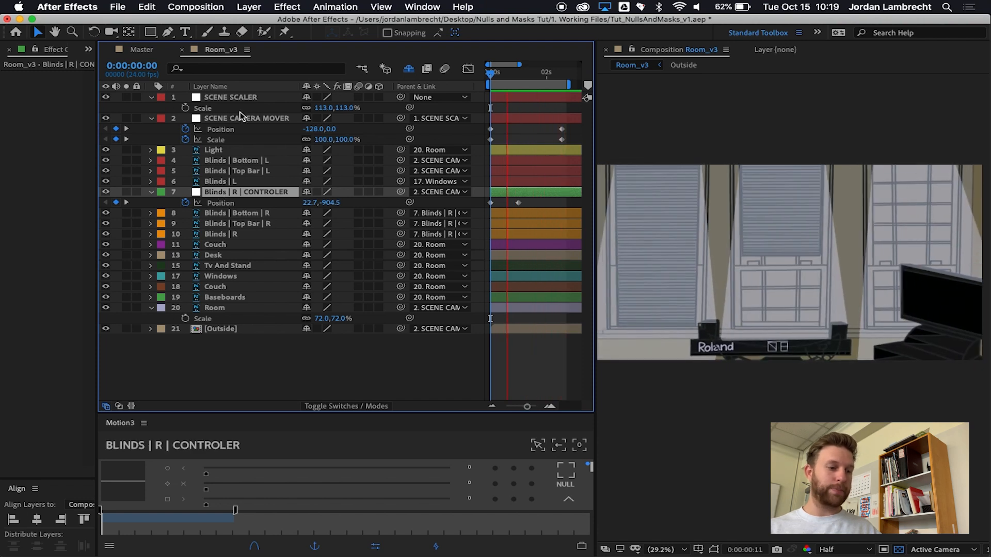
# Try deleting SCENE SCALER and SCENE CAMERA MOVER together at 0:00:00:00, and undo the deletion.
pyautogui.click(235, 118)
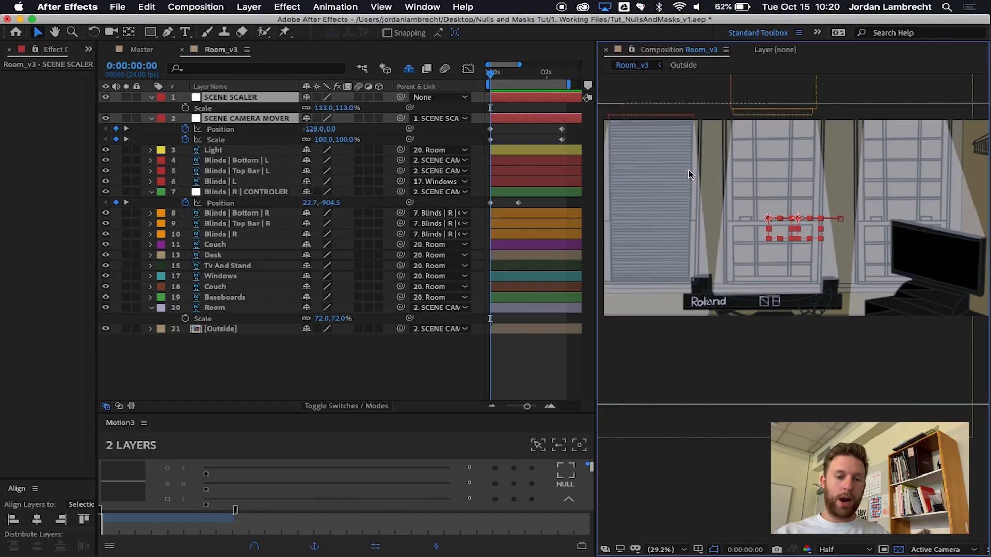
pyautogui.keyDown('alt'); pyautogui.click(703, 180); pyautogui.keyUp('alt')
pyautogui.moveTo(732, 262); pyautogui.dragTo(665, 178)
pyautogui.click(488, 73)
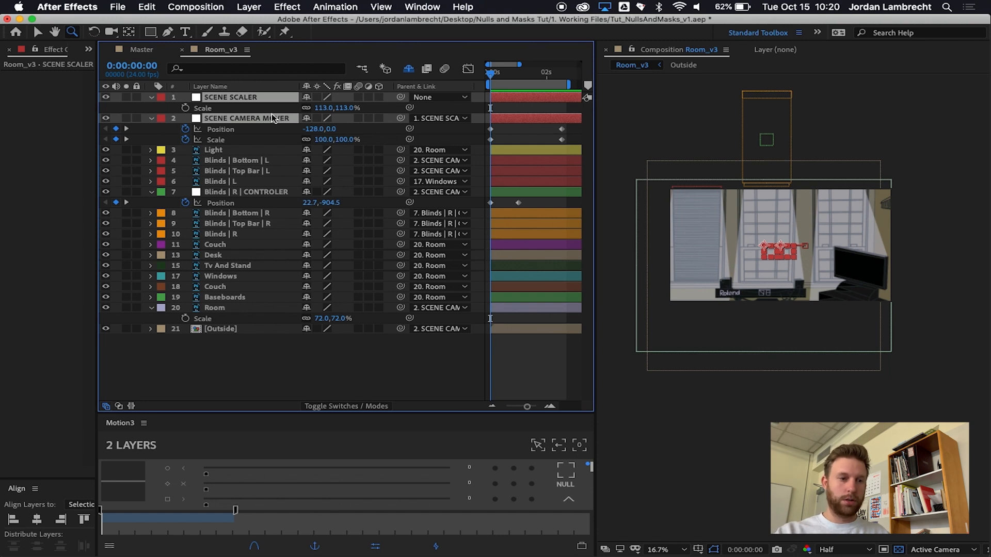
pyautogui.press('Delete')
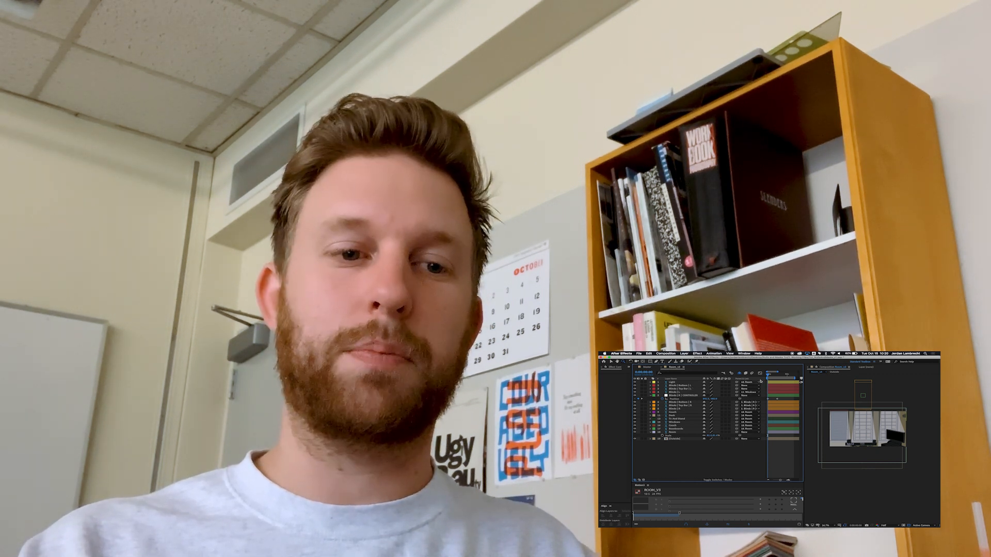
pyautogui.press('super+z')
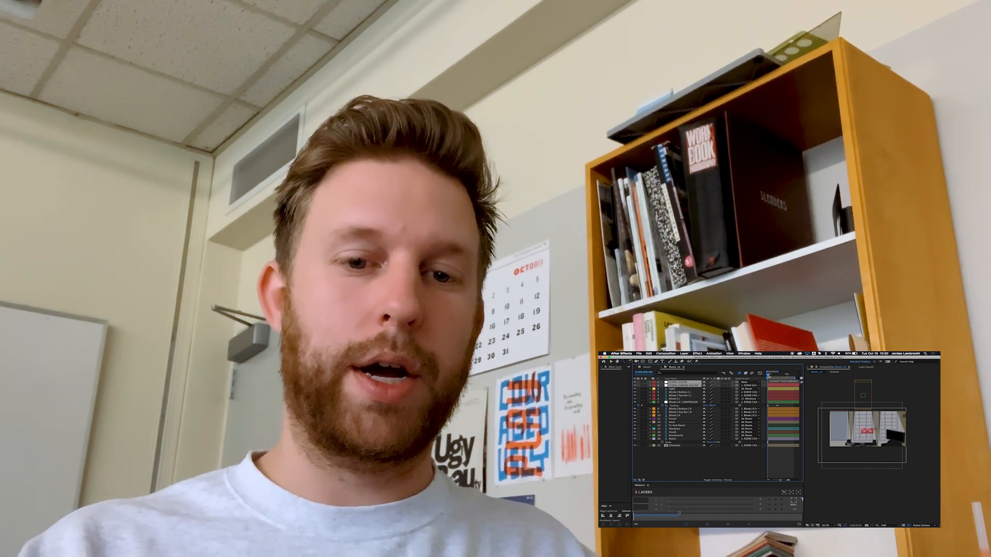
# Try deleting both scene nulls at 0:00:02:09, undo the deletion, and return to 0:00:00:00.
pyautogui.press('space')
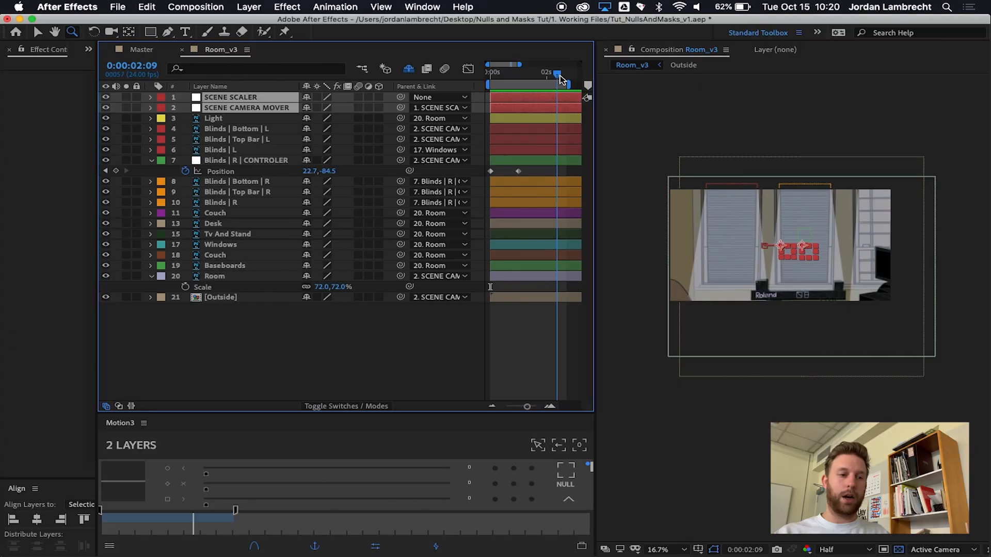
pyautogui.press('Delete')
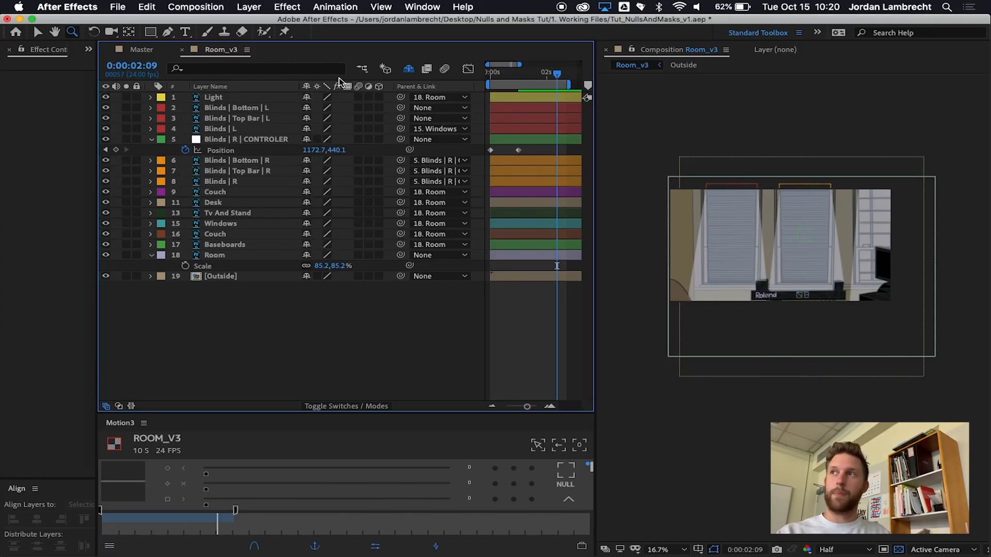
pyautogui.press('super+z')
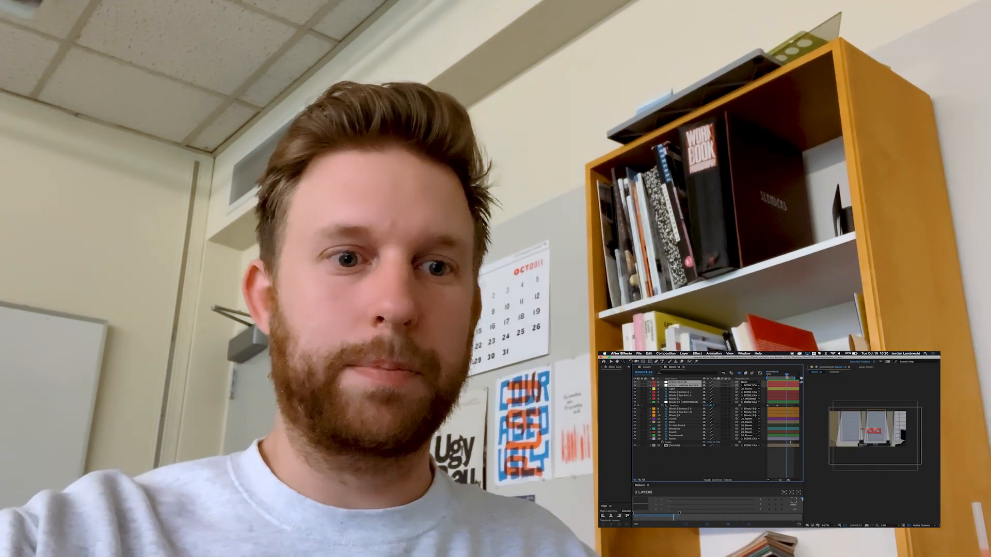
pyautogui.moveTo(786, 378); pyautogui.dragTo(739, 378)
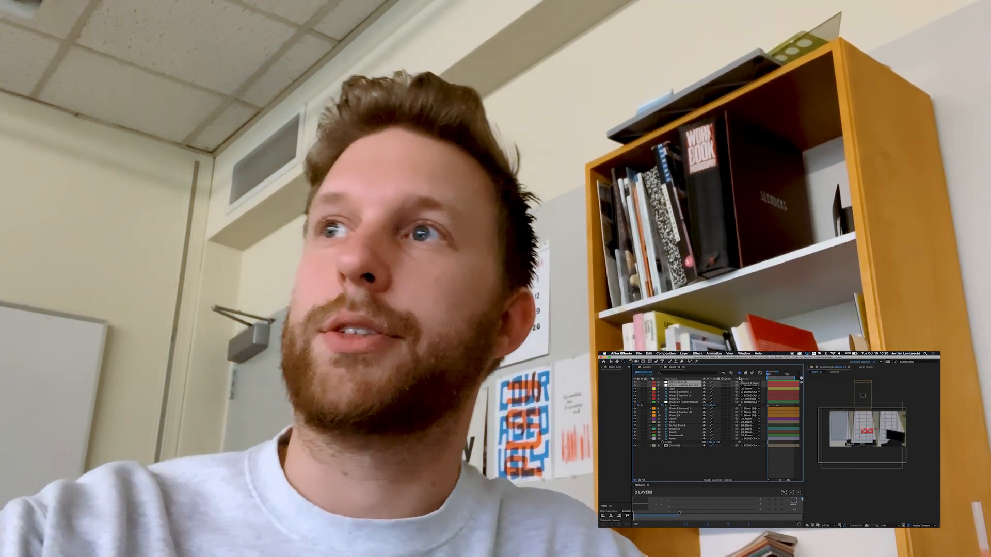